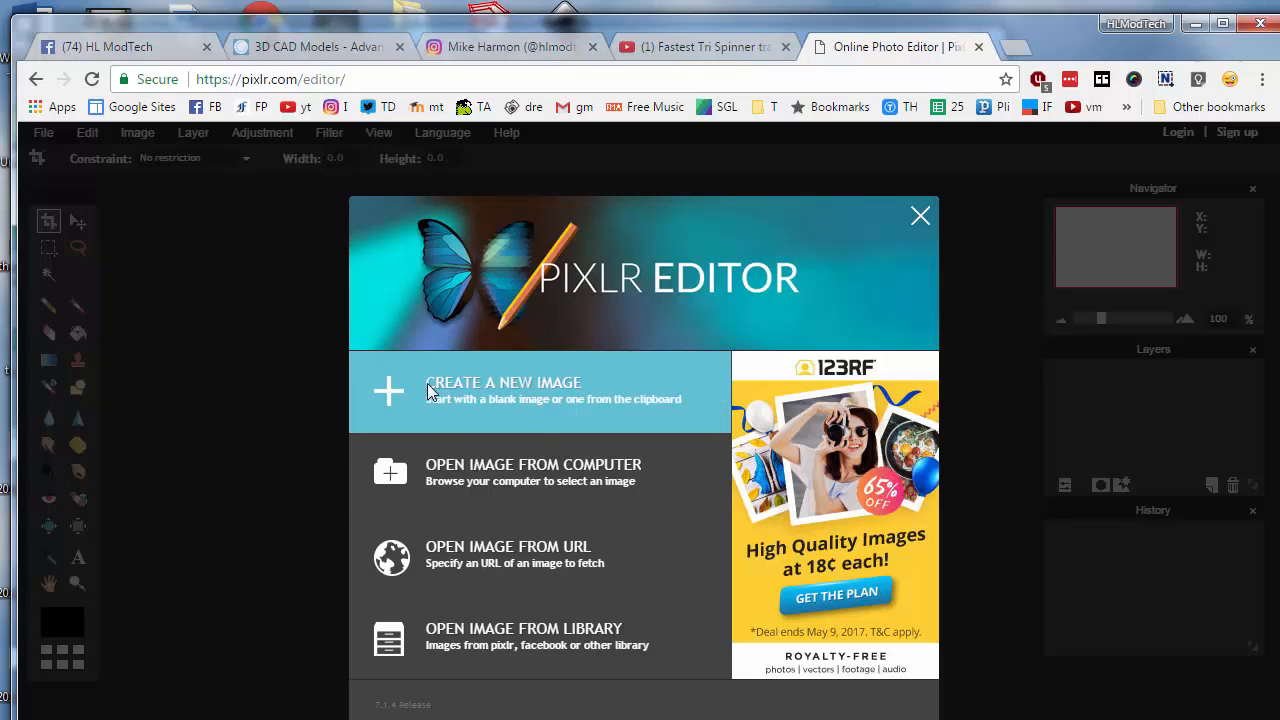
Step: Open the photo 2017-05-02 13.19.18.jpg from the Camera Uploads folder on the computer
left_click(530, 470)
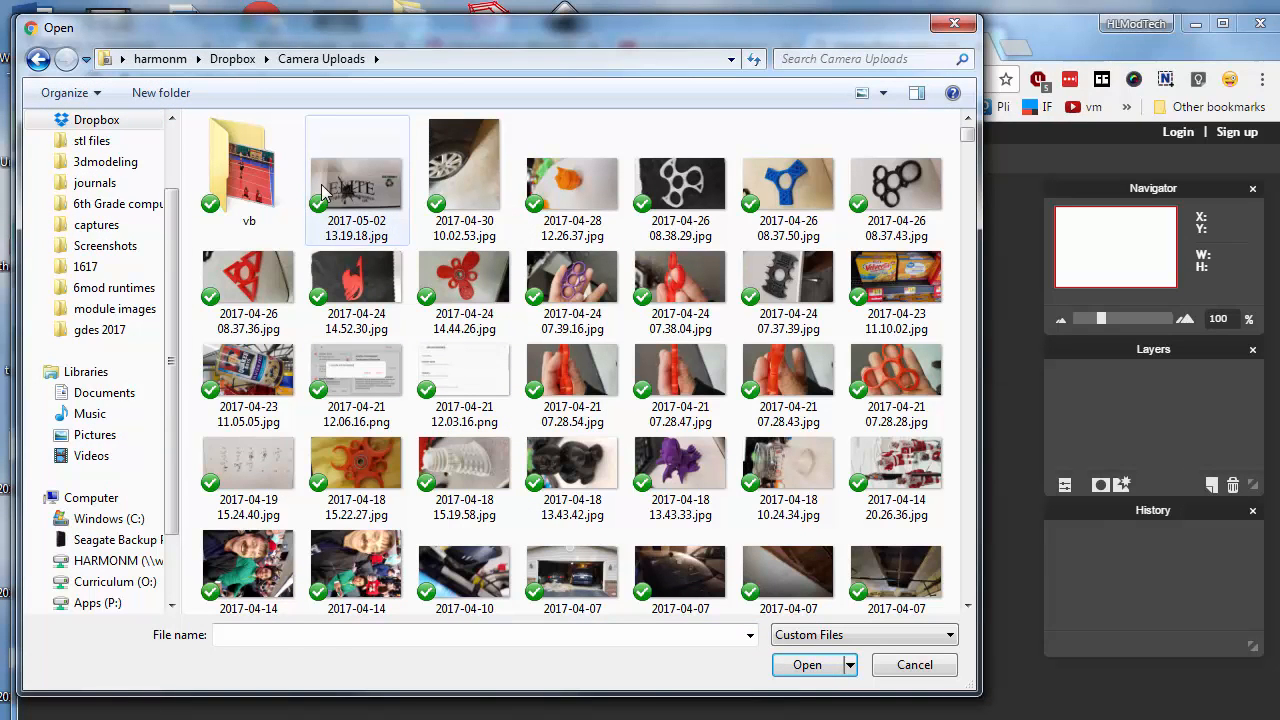
left_click(385, 232)
left_click(808, 665)
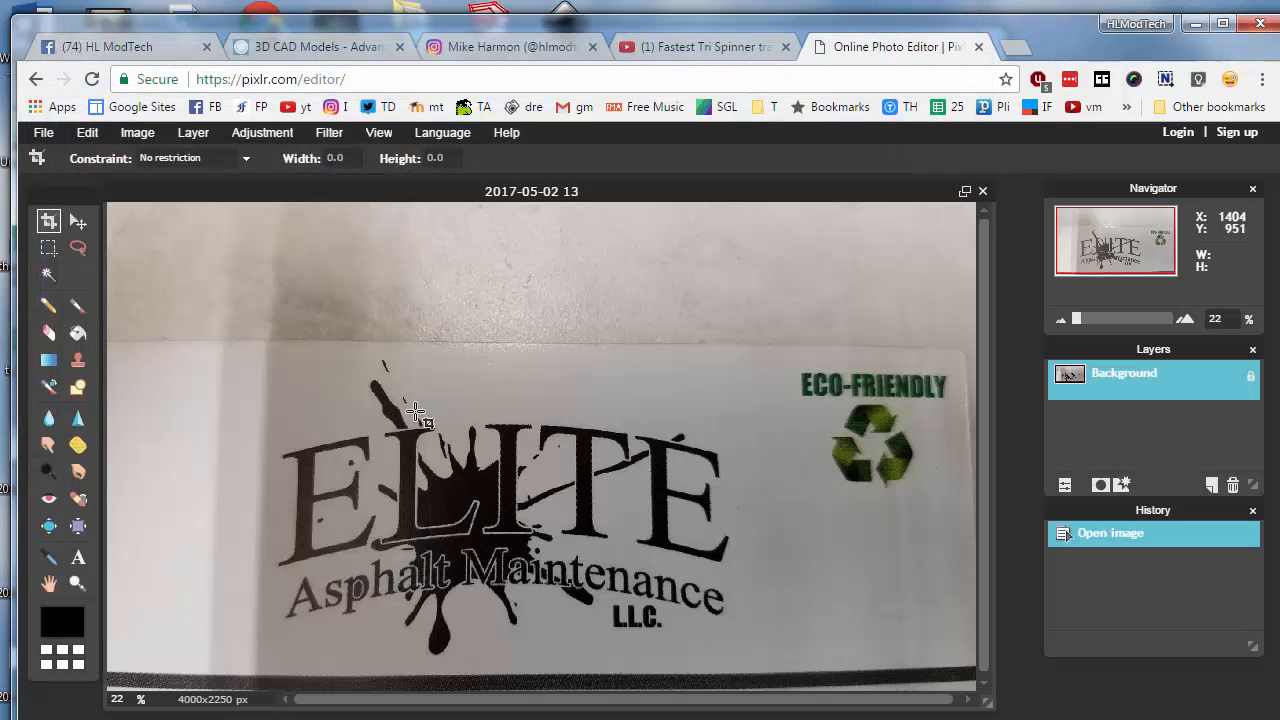
Step: Crop the photo to a rectangular selection of about 2233 x 1373 px around the ELITE Asphalt Maintenance logo
left_click(148, 135)
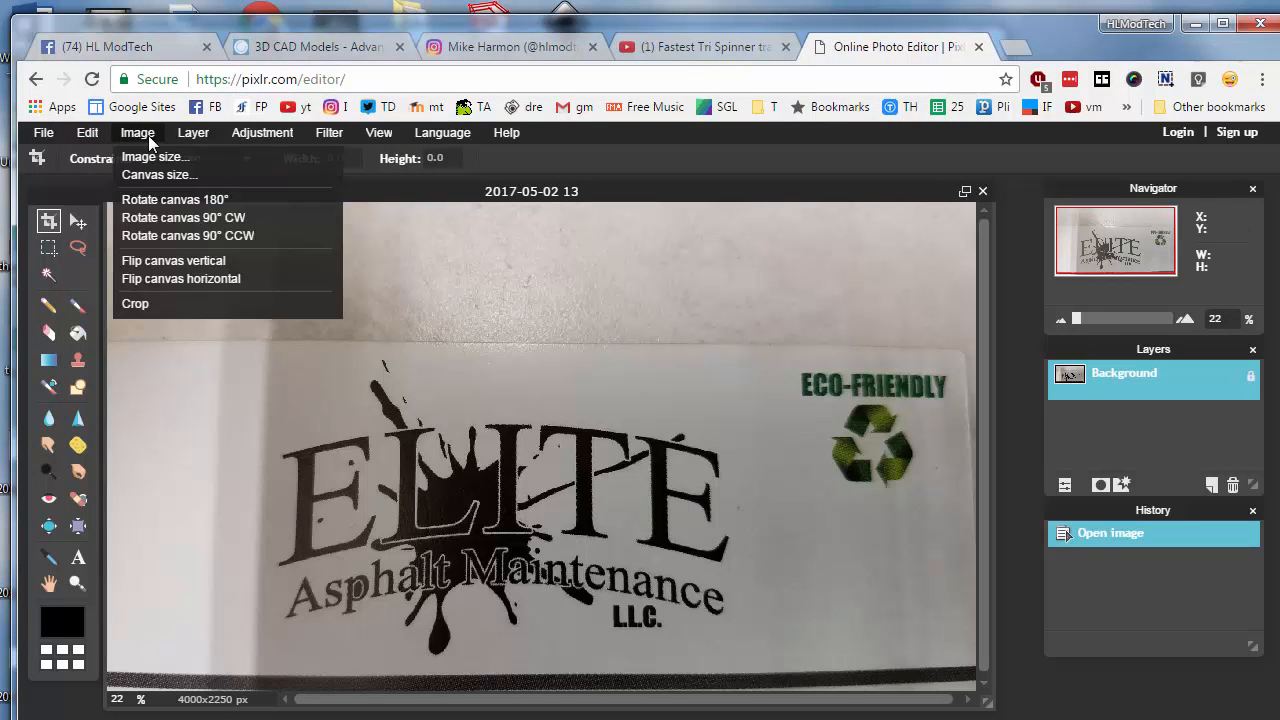
left_click(49, 249)
left_click_drag(260, 356, 753, 658)
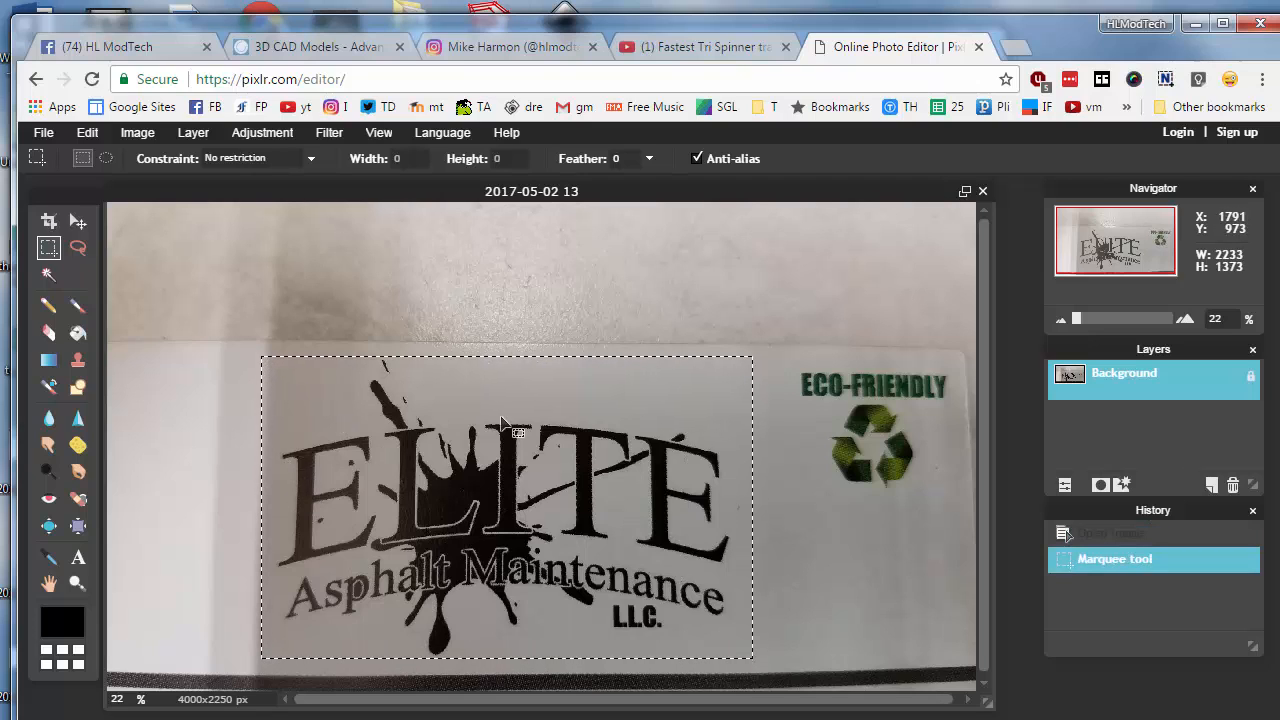
left_click(138, 133)
left_click(157, 303)
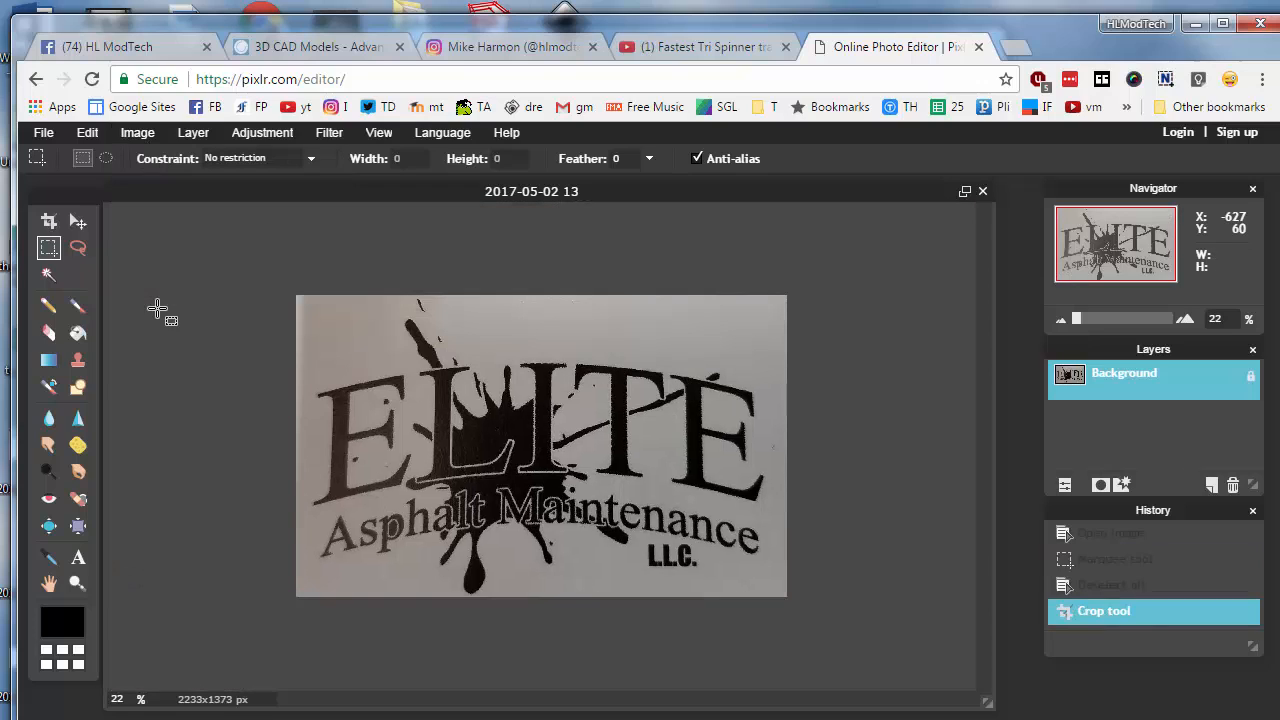
Step: Select all the dark logo areas with the Wand tool at tolerance 59, non-contiguous, and cut them from the photo
left_click(49, 275)
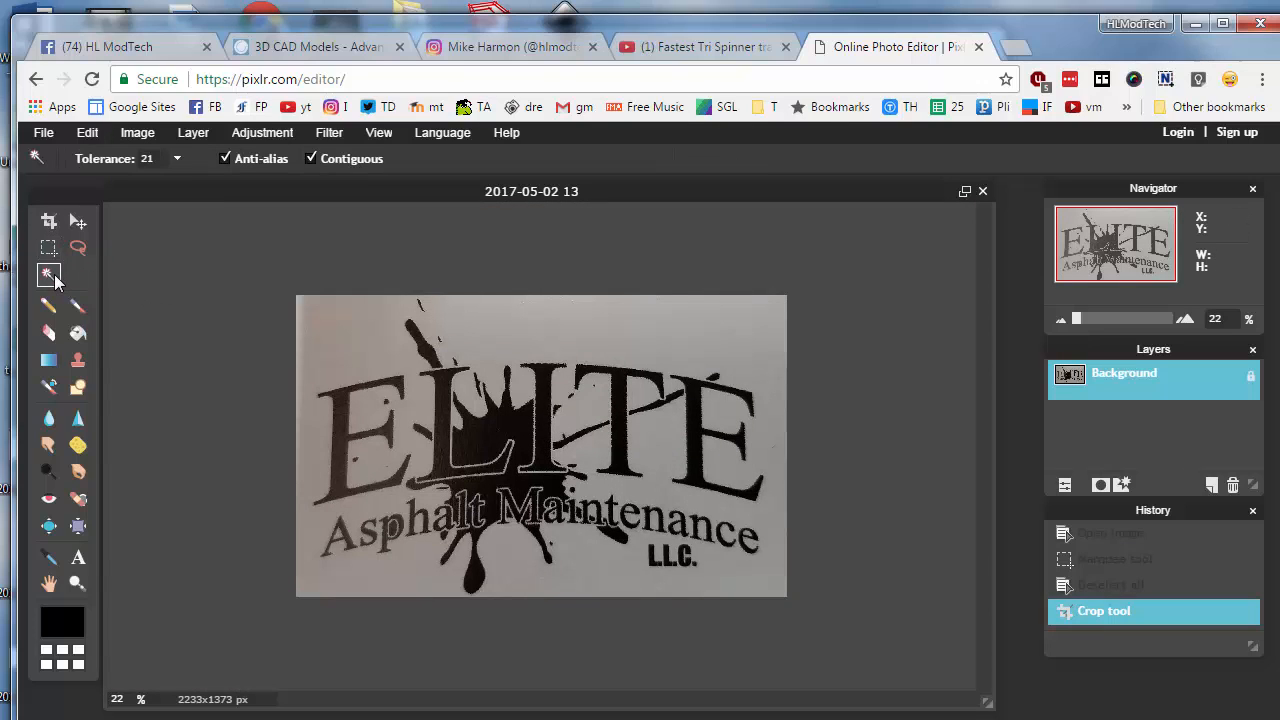
left_click(177, 162)
left_click_drag(81, 184, 104, 191)
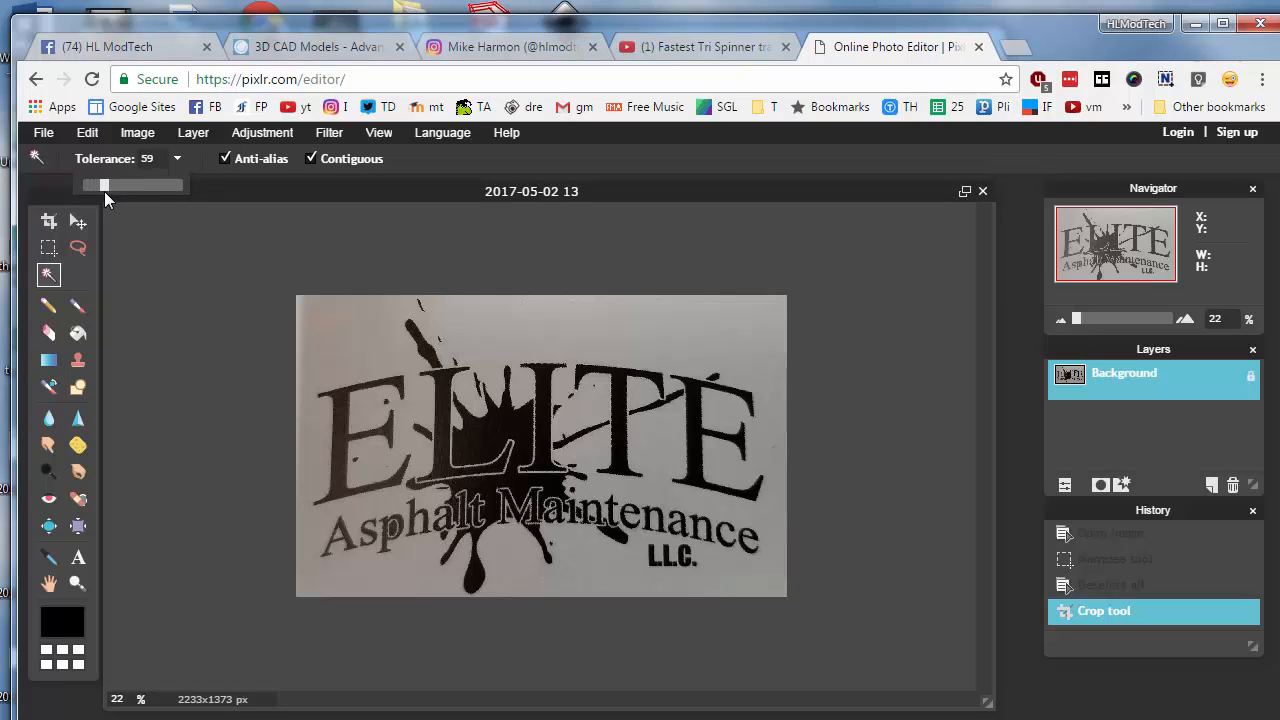
left_click(311, 159)
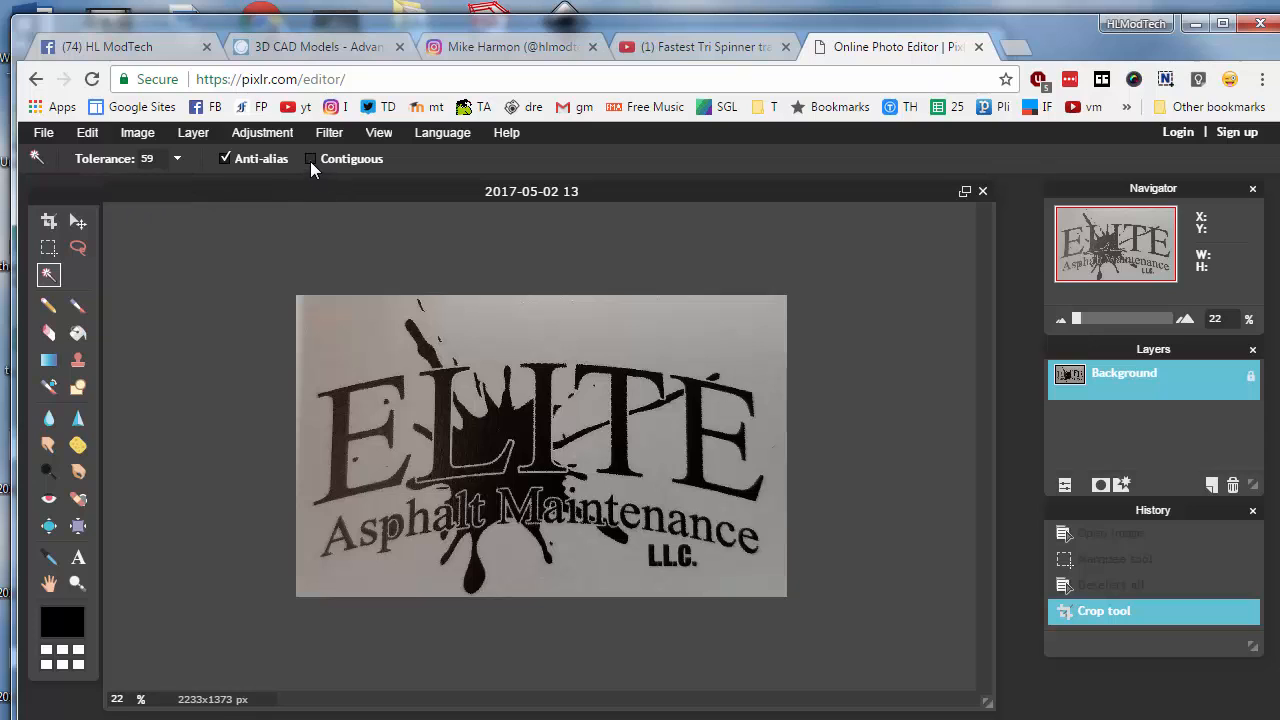
left_click(445, 456)
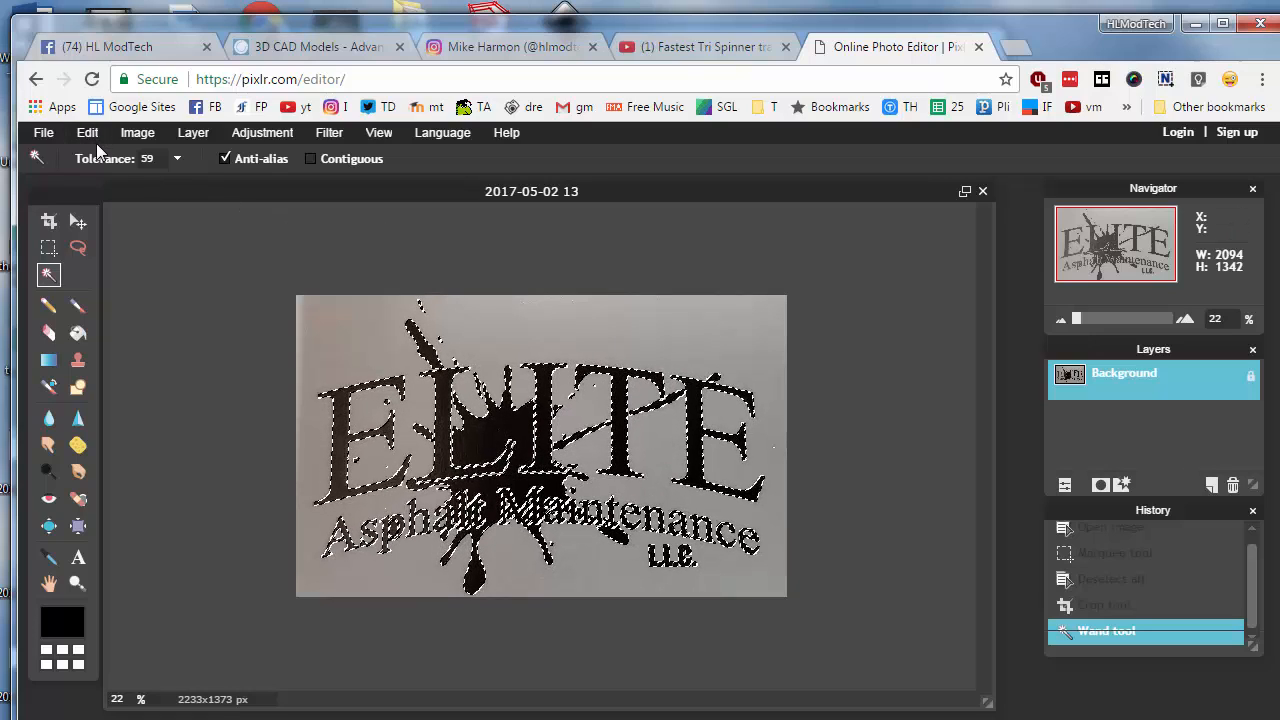
key("ctrl+x")
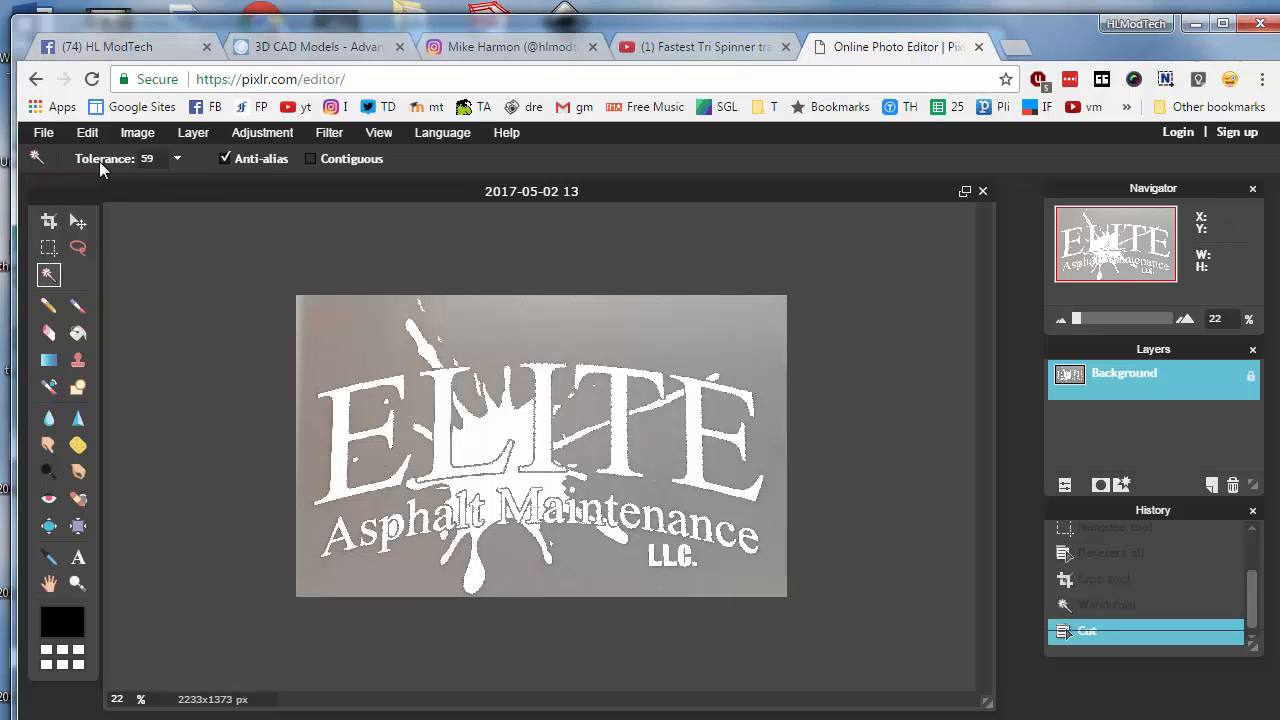
Step: Create a new transparent image named "elite 2" from the clipboard contents at 2094 x 1342 px
left_click(43, 132)
left_click(55, 158)
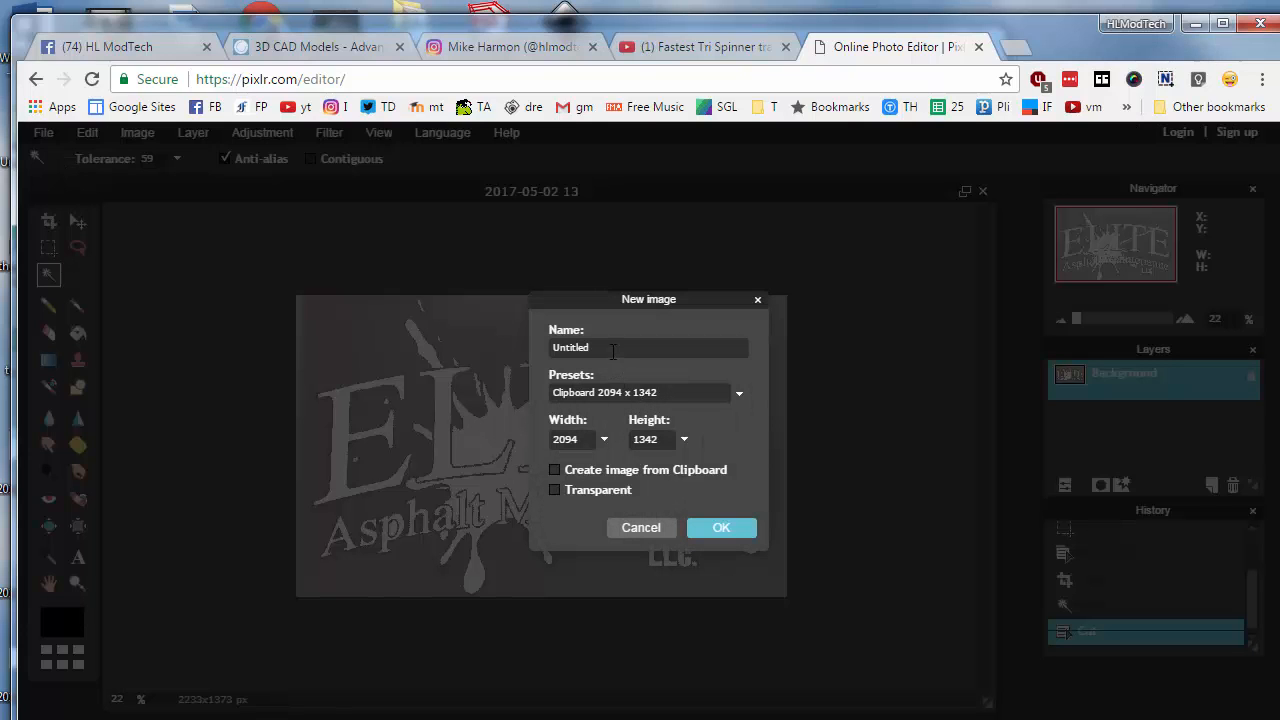
left_click_drag(611, 352, 458, 355)
left_click(720, 528)
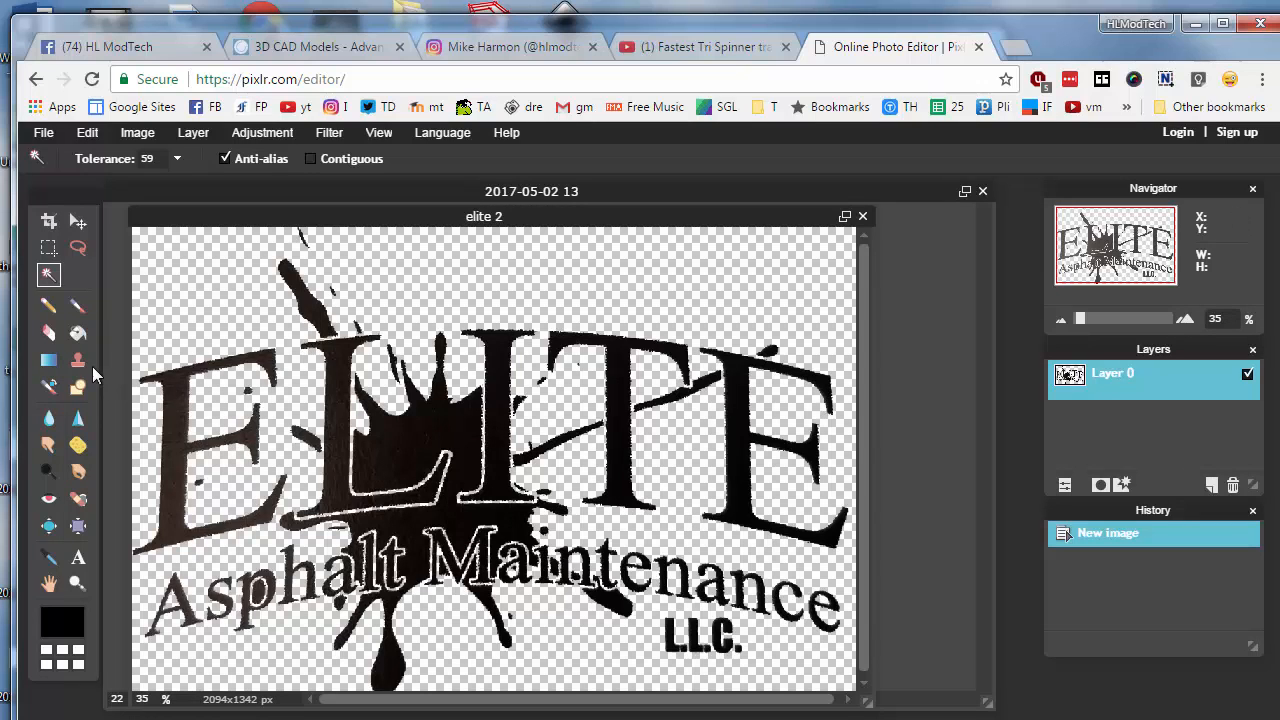
Step: Fill the whole logo with solid black using the Paint bucket at tolerance 59 with Contiguous turned off
left_click(78, 333)
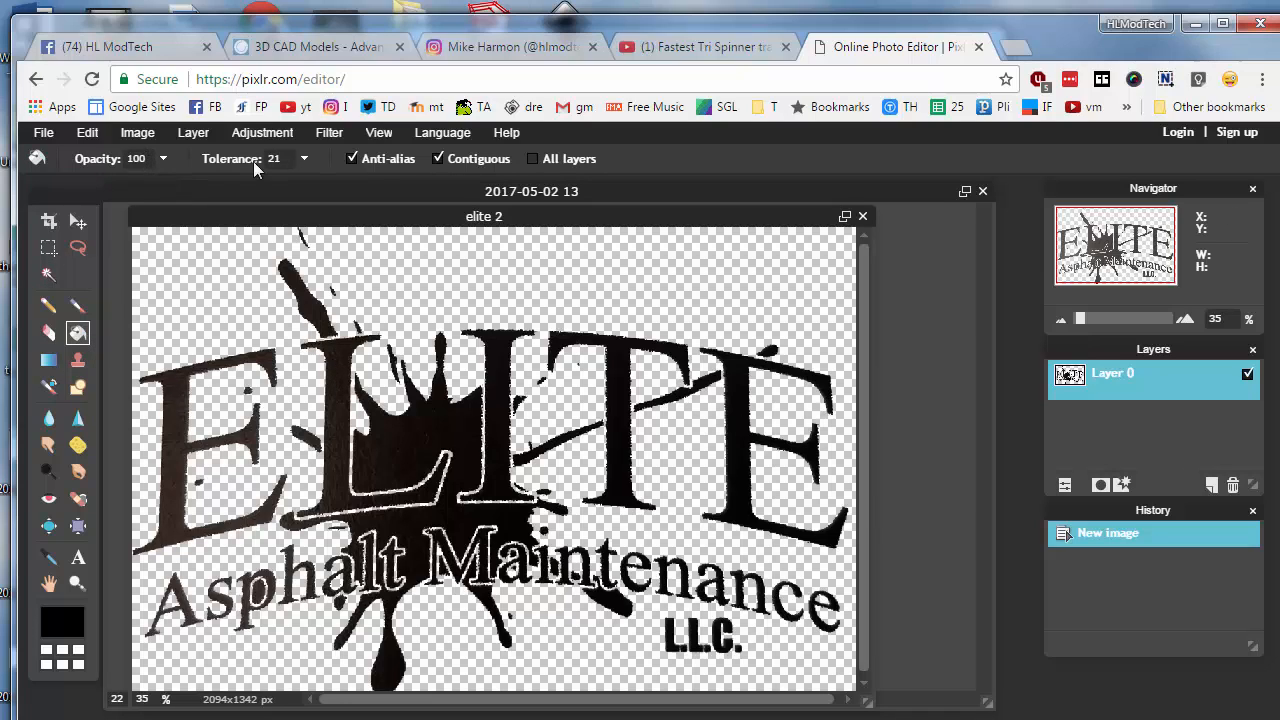
left_click(304, 158)
left_click_drag(221, 185, 232, 185)
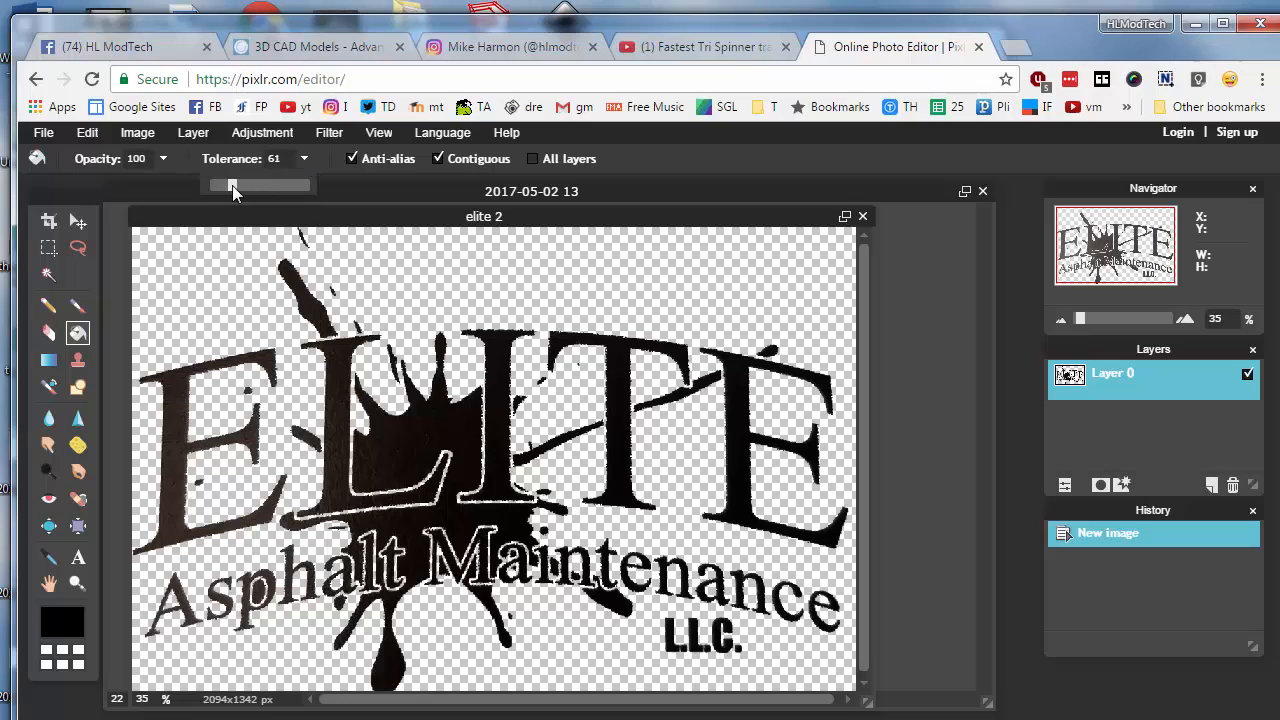
left_click(437, 158)
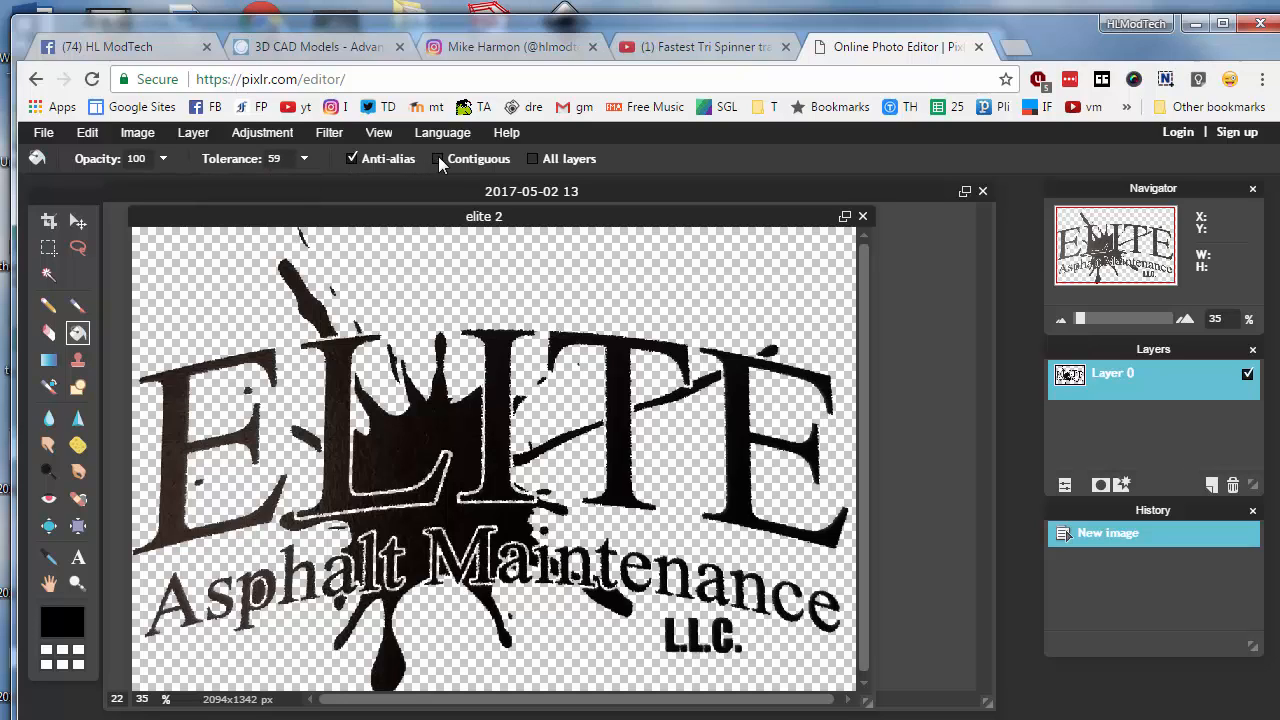
left_click(167, 430)
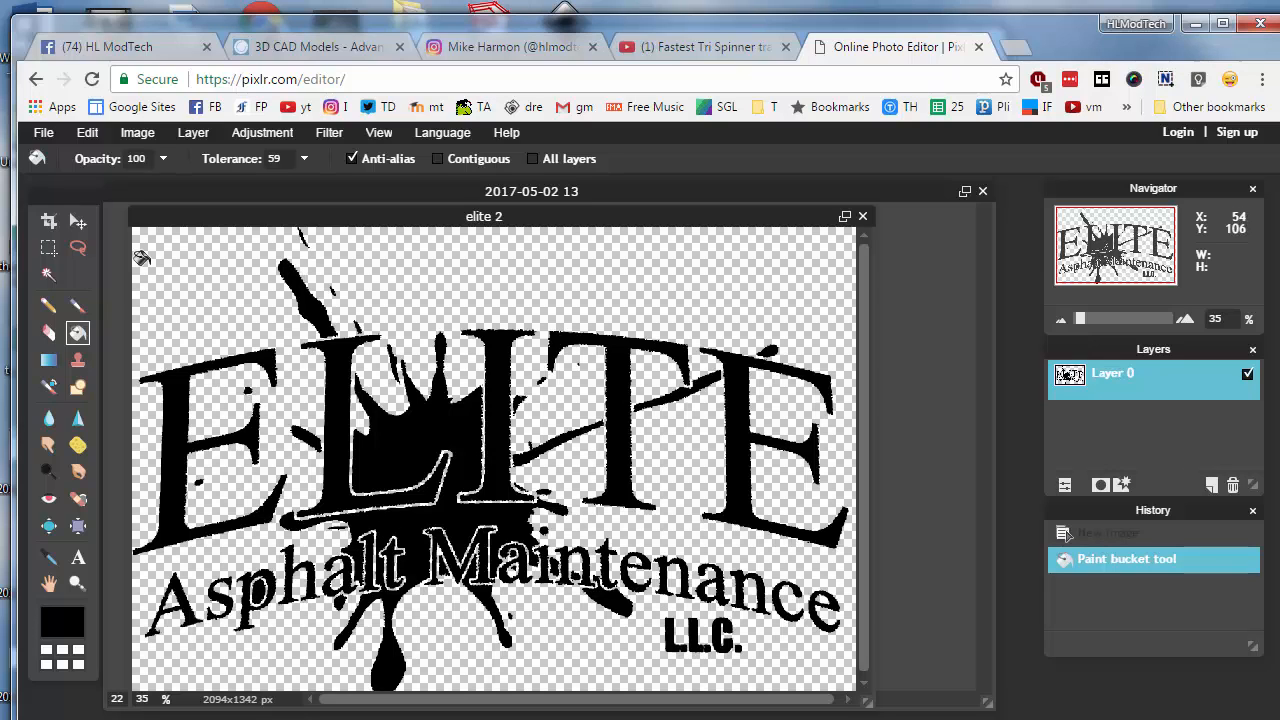
Step: Erase the stray marks inside the letter p of "Asphalt" with the hard round size 15 eraser brush
left_click(48, 333)
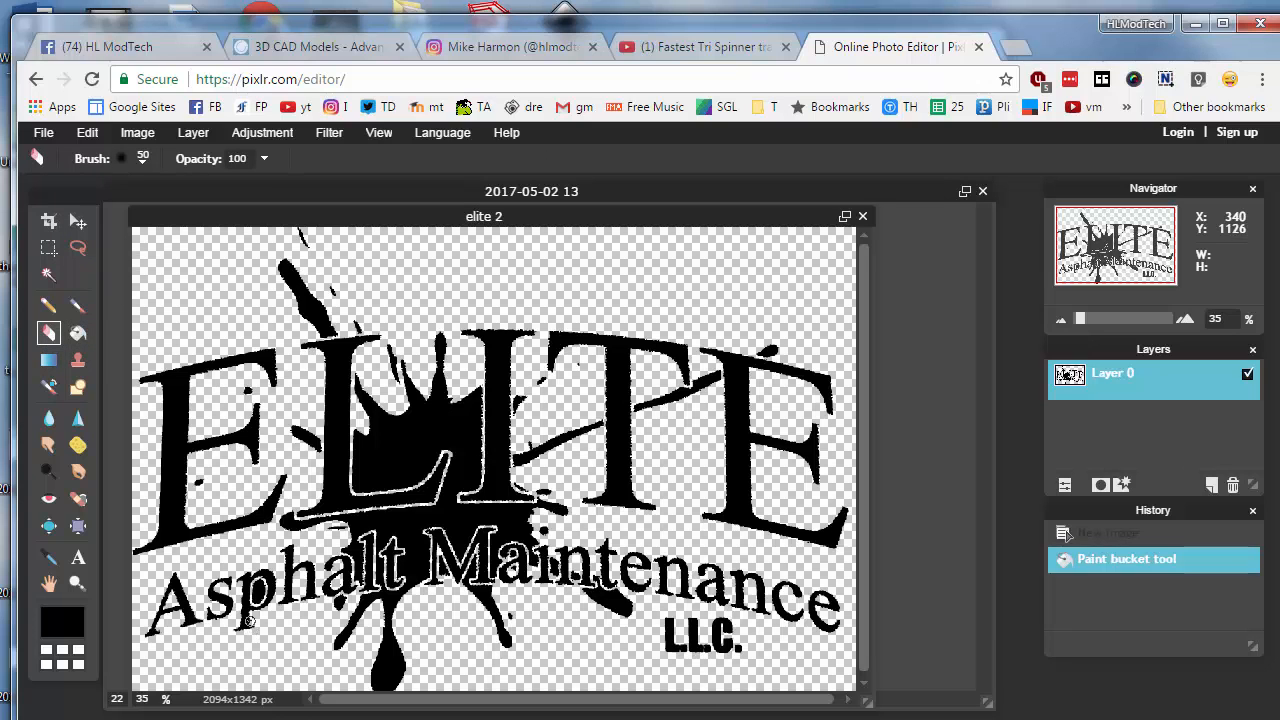
scroll(250, 621, "up", 3)
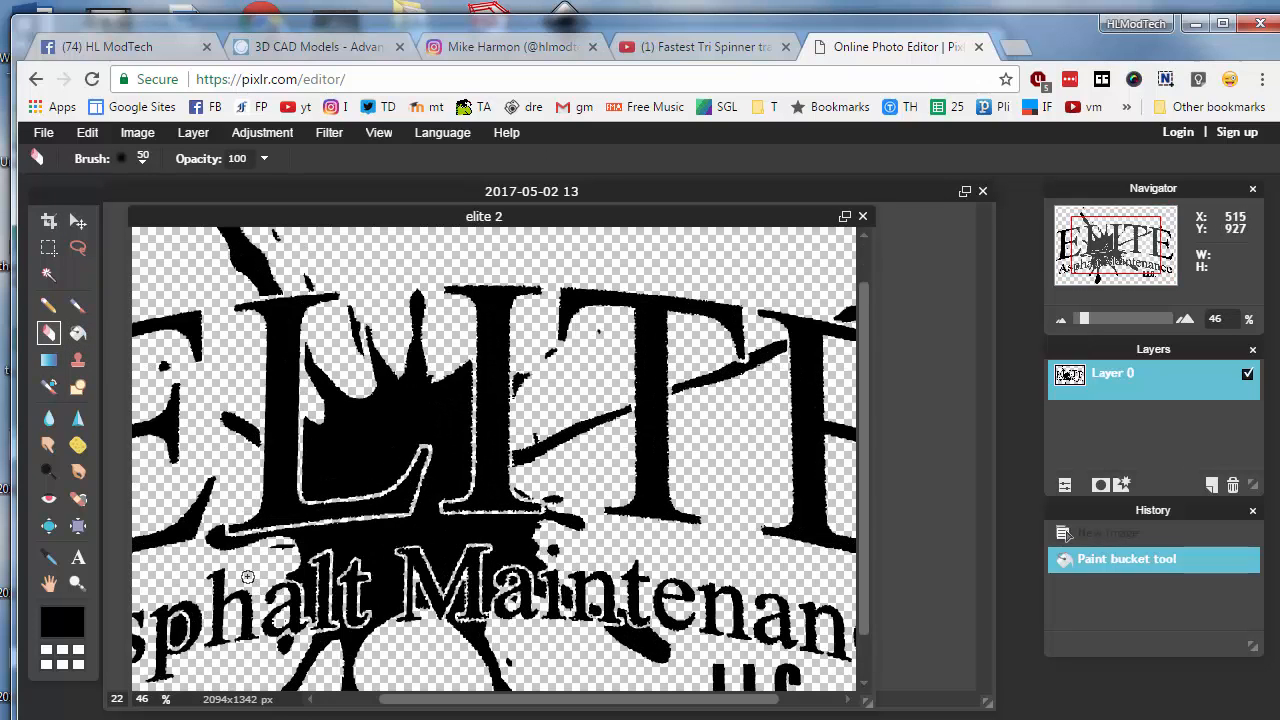
scroll(375, 660, "left", 3)
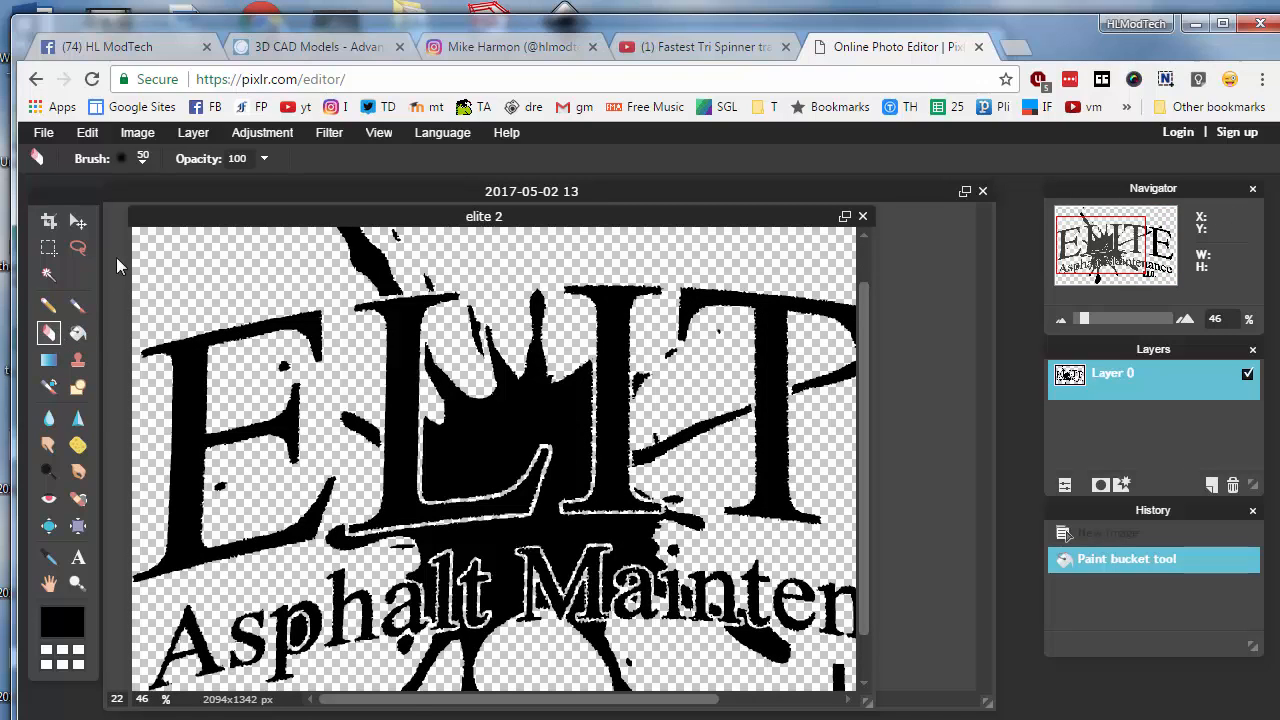
left_click(142, 158)
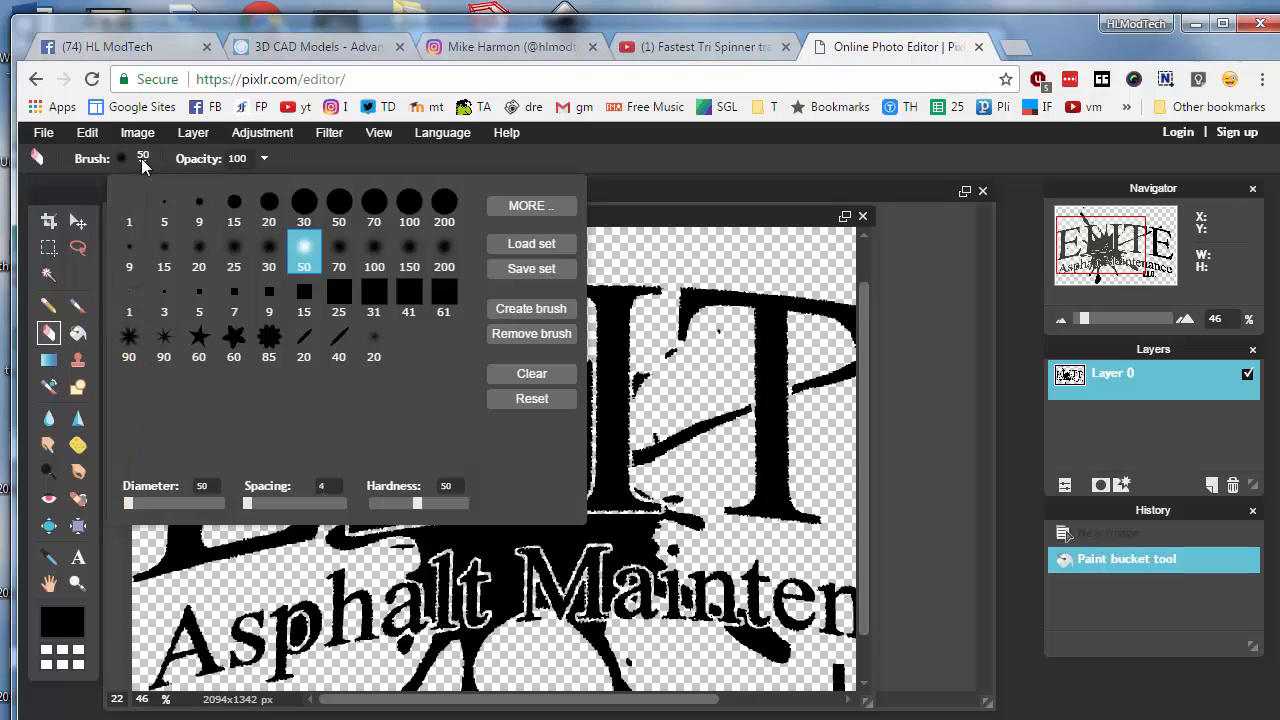
left_click(236, 205)
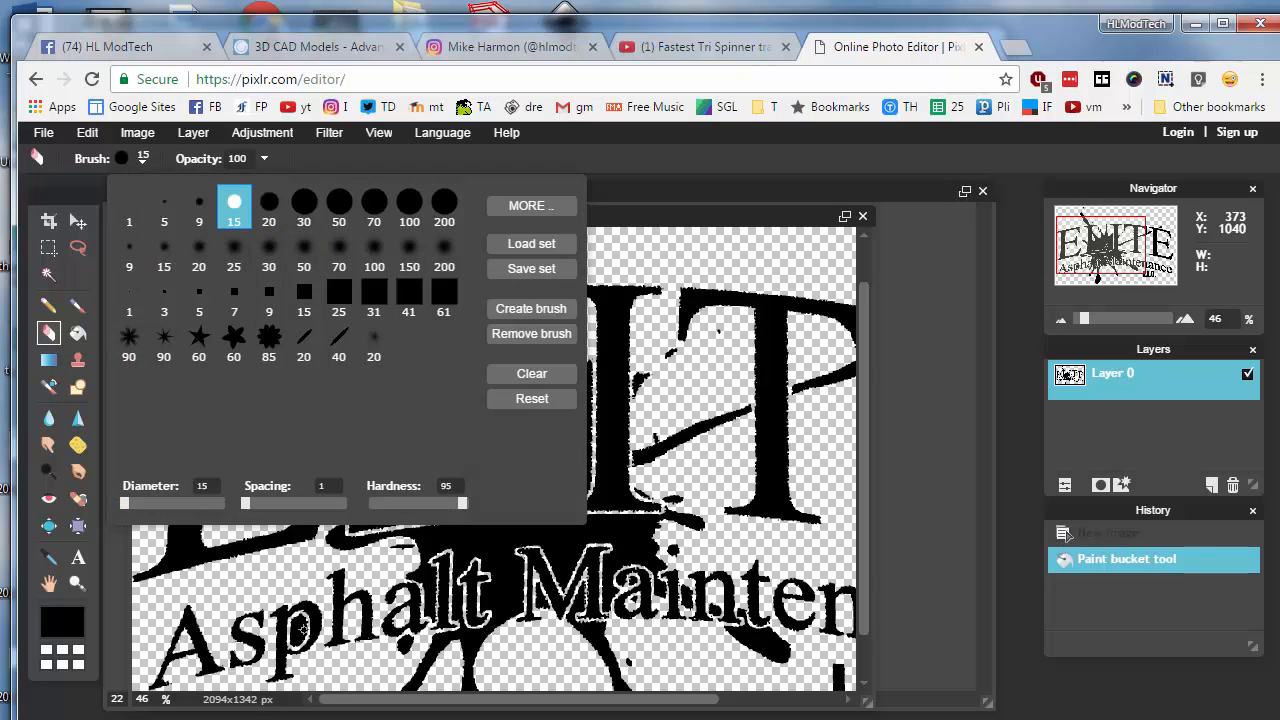
left_click(301, 632)
left_click(300, 632)
left_click(299, 632)
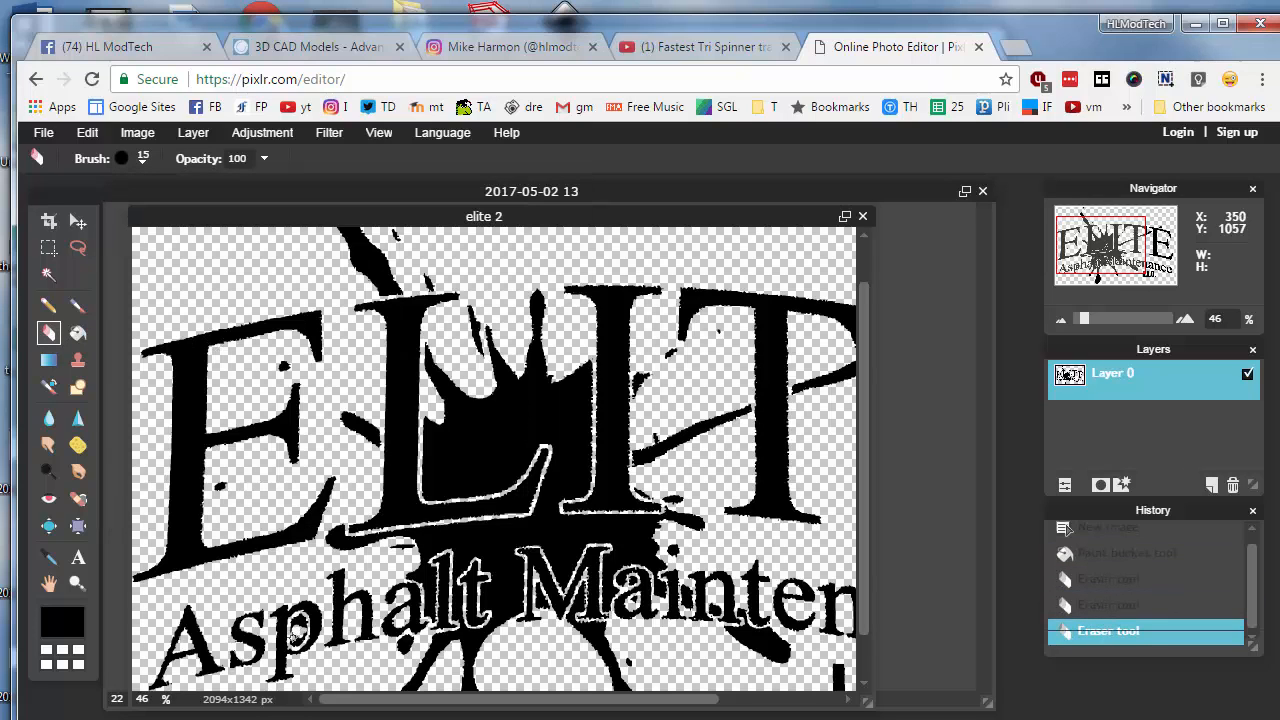
left_click(292, 634)
Step: Enlarge the eraser to the hard round size 30 brush and clear the remaining marks inside the p
left_click(143, 160)
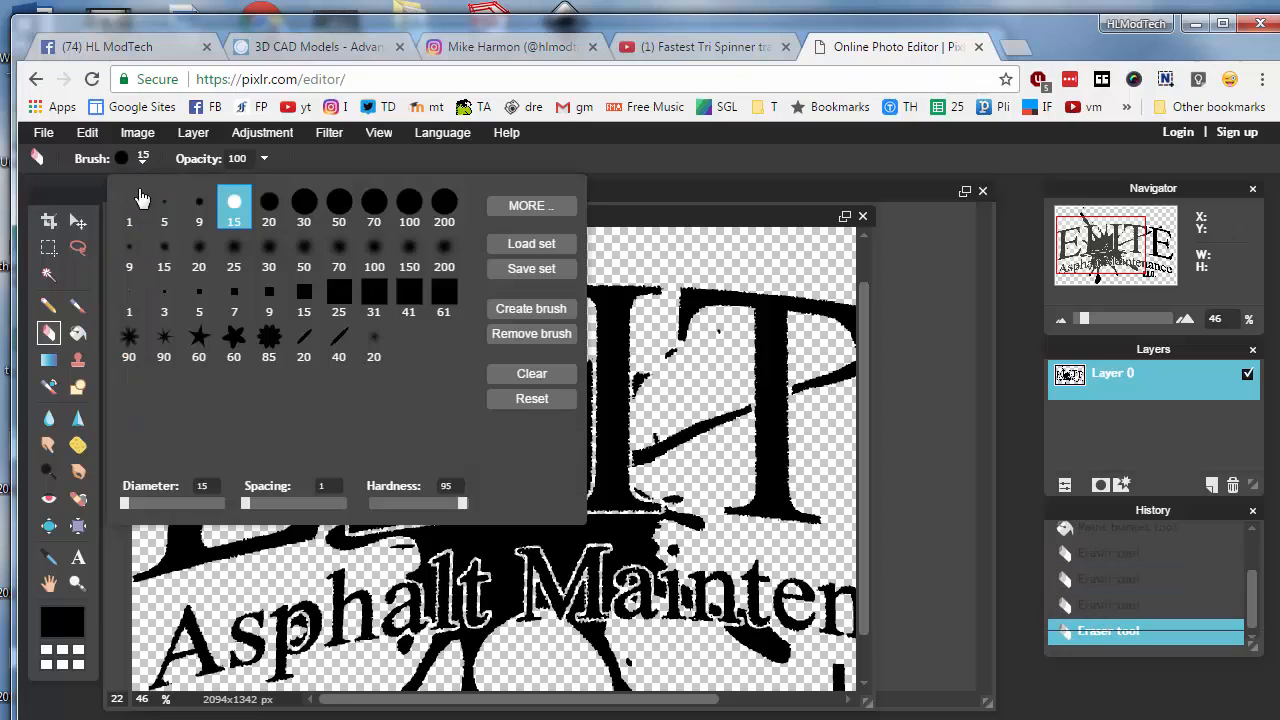
left_click(304, 205)
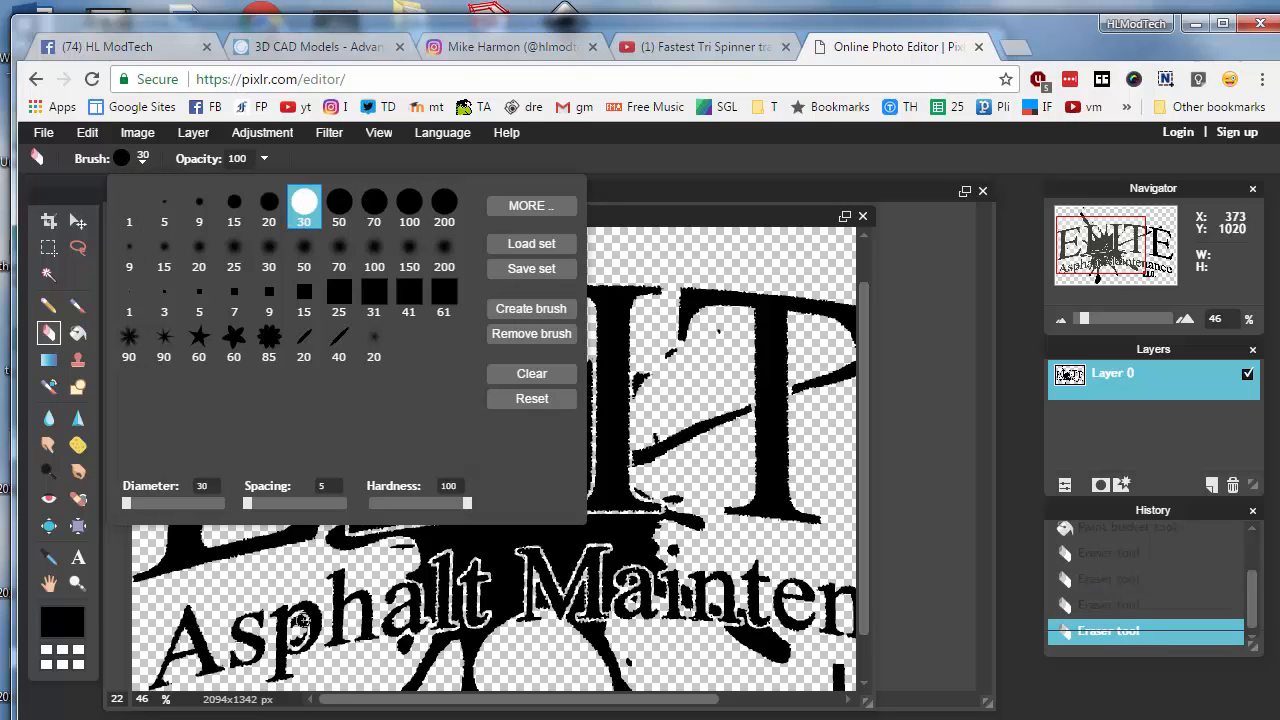
left_click(300, 622)
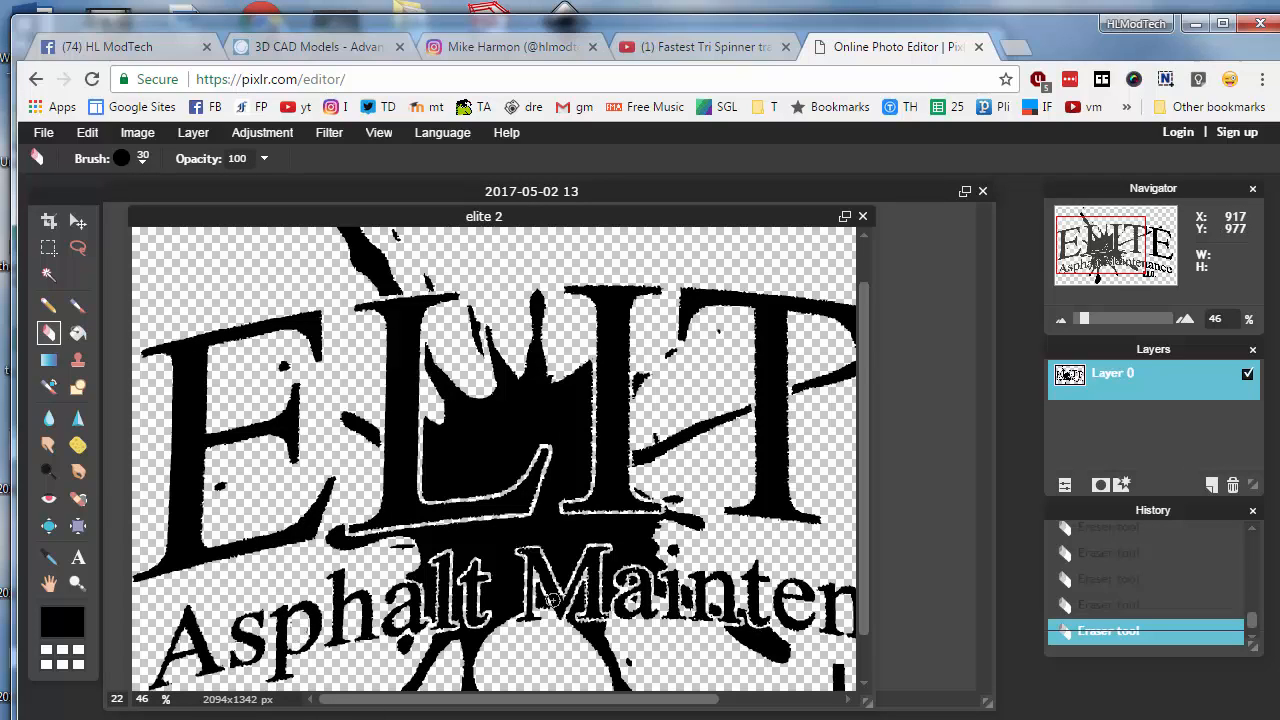
Step: Resize the logo image to a width of 800 pixels with constrained proportions
left_click(44, 132)
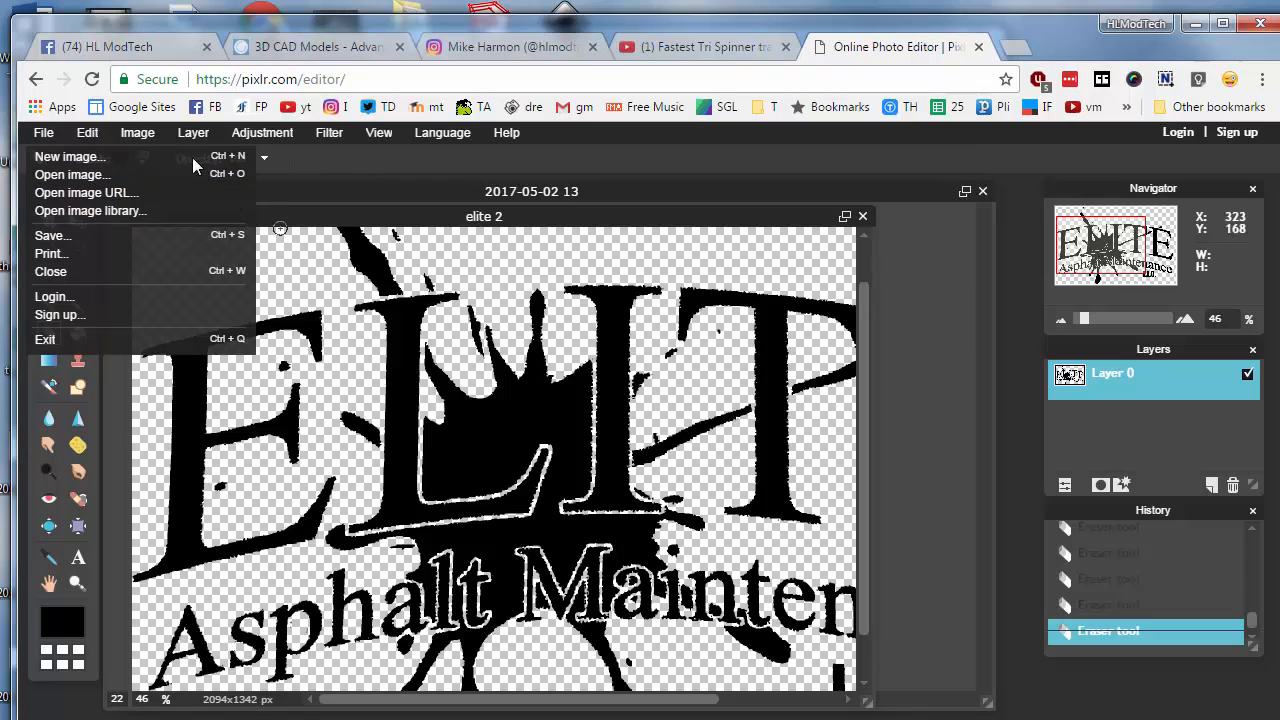
left_click(142, 132)
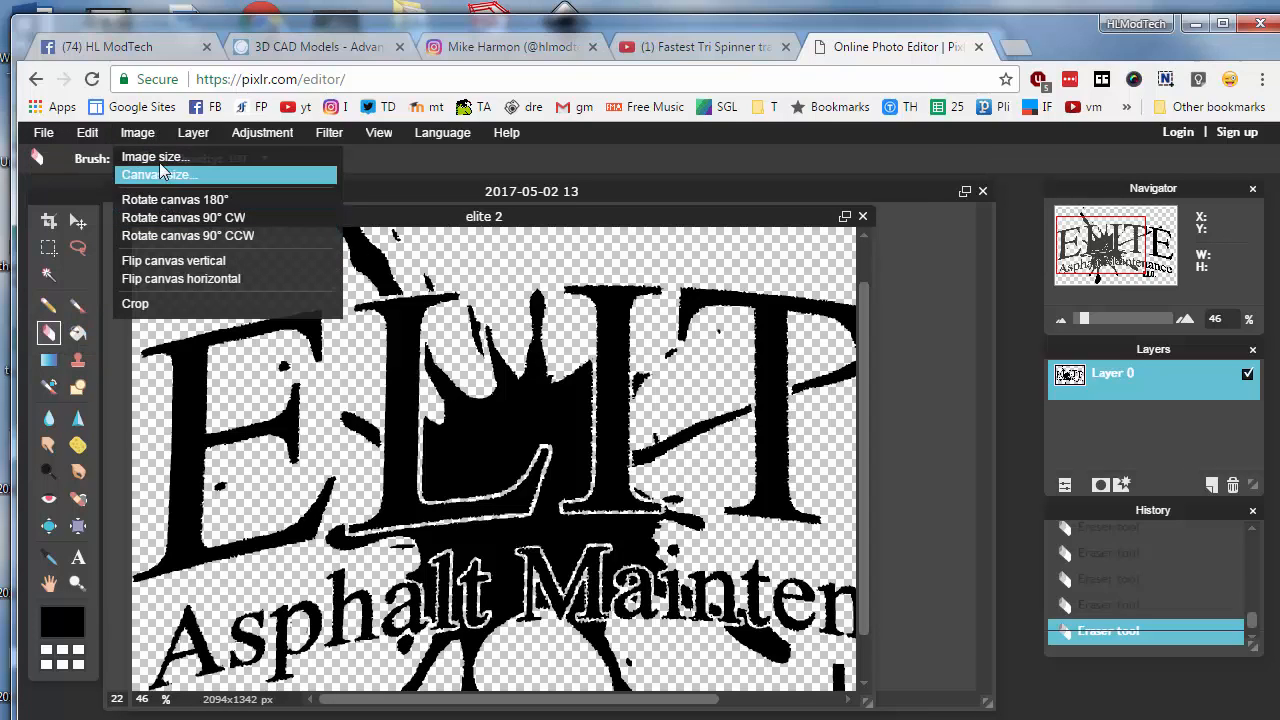
left_click(158, 160)
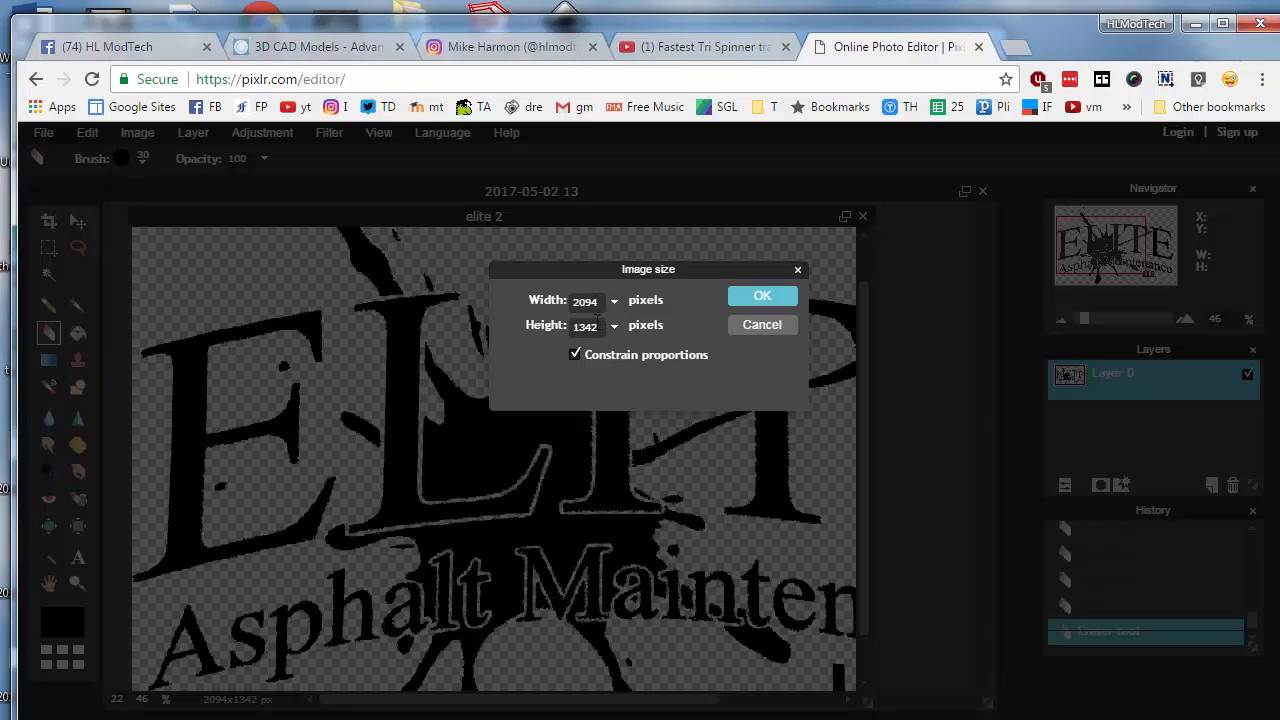
type("800")
left_click(762, 296)
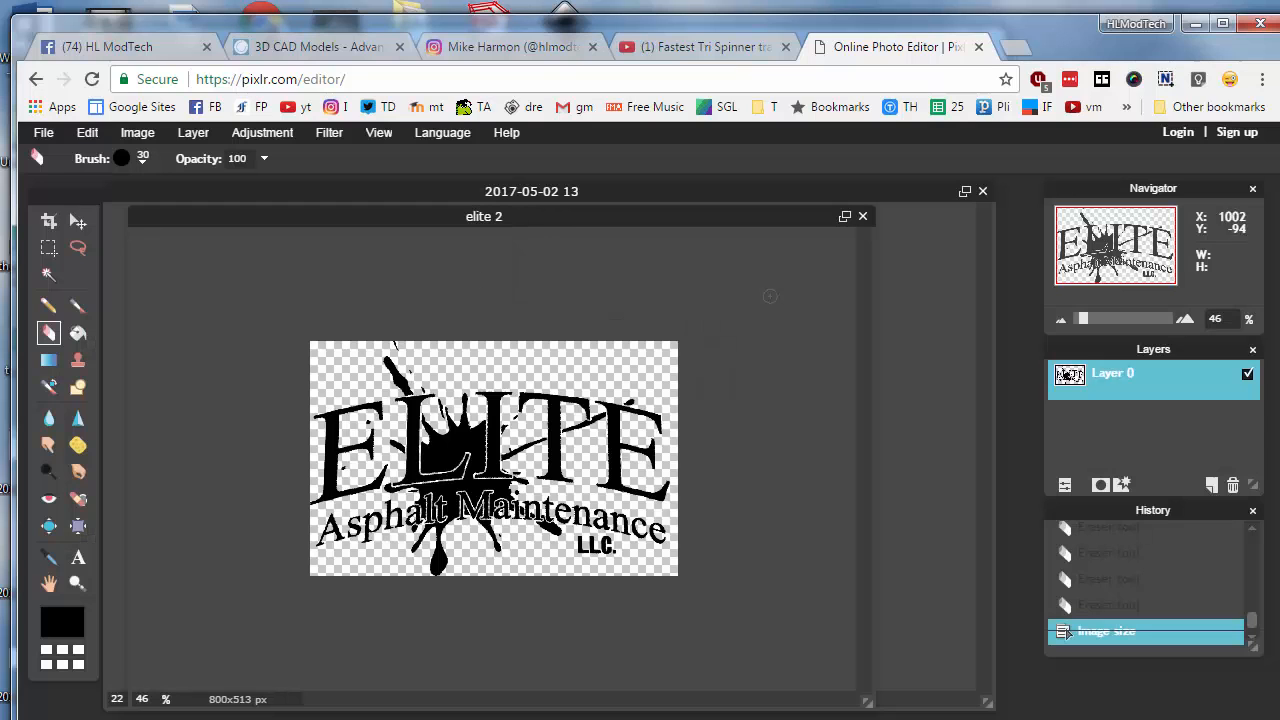
Step: Save the logo as a transparent full-quality PNG named "elite 2.png" in the Downloads folder
left_click(44, 132)
left_click(50, 236)
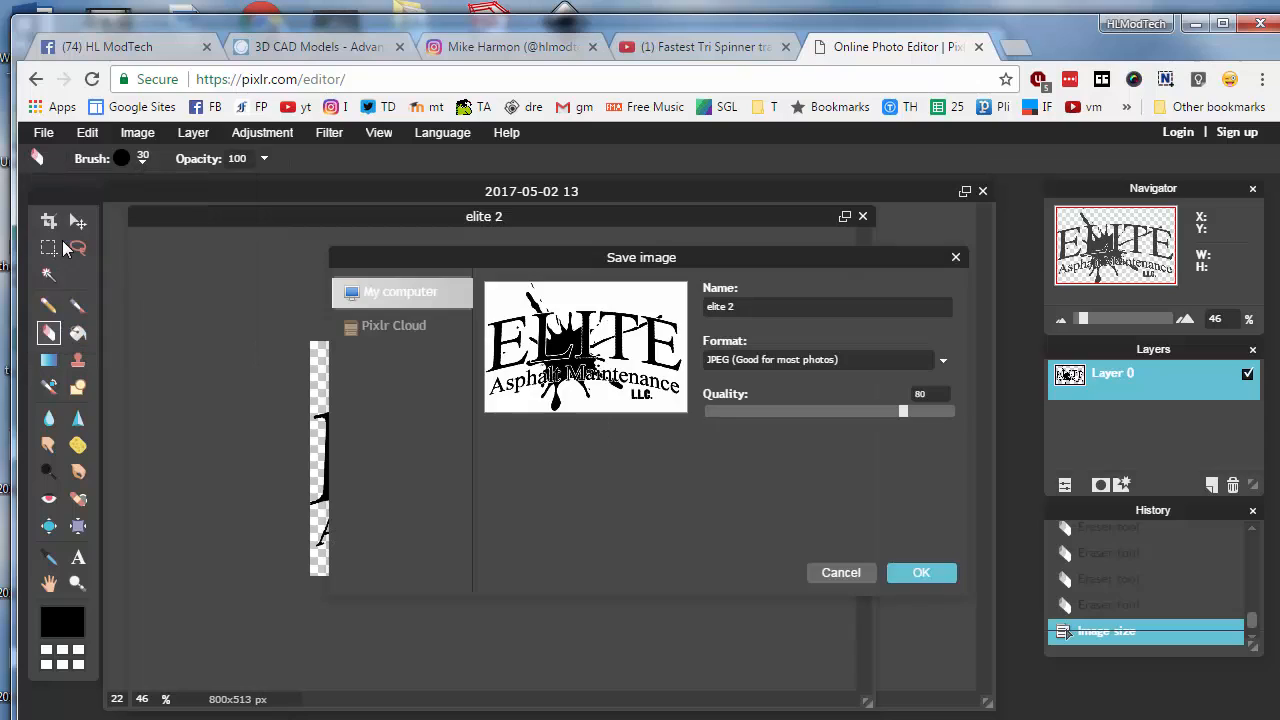
left_click(762, 362)
left_click(752, 392)
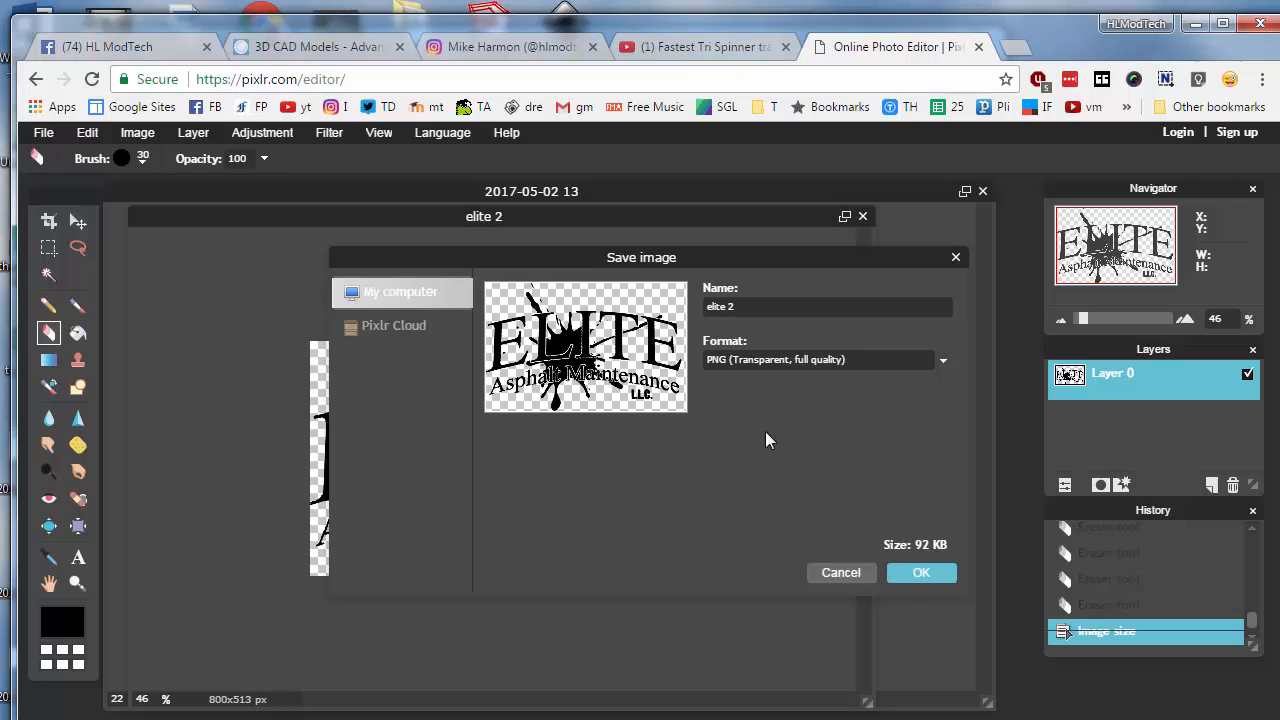
left_click(922, 572)
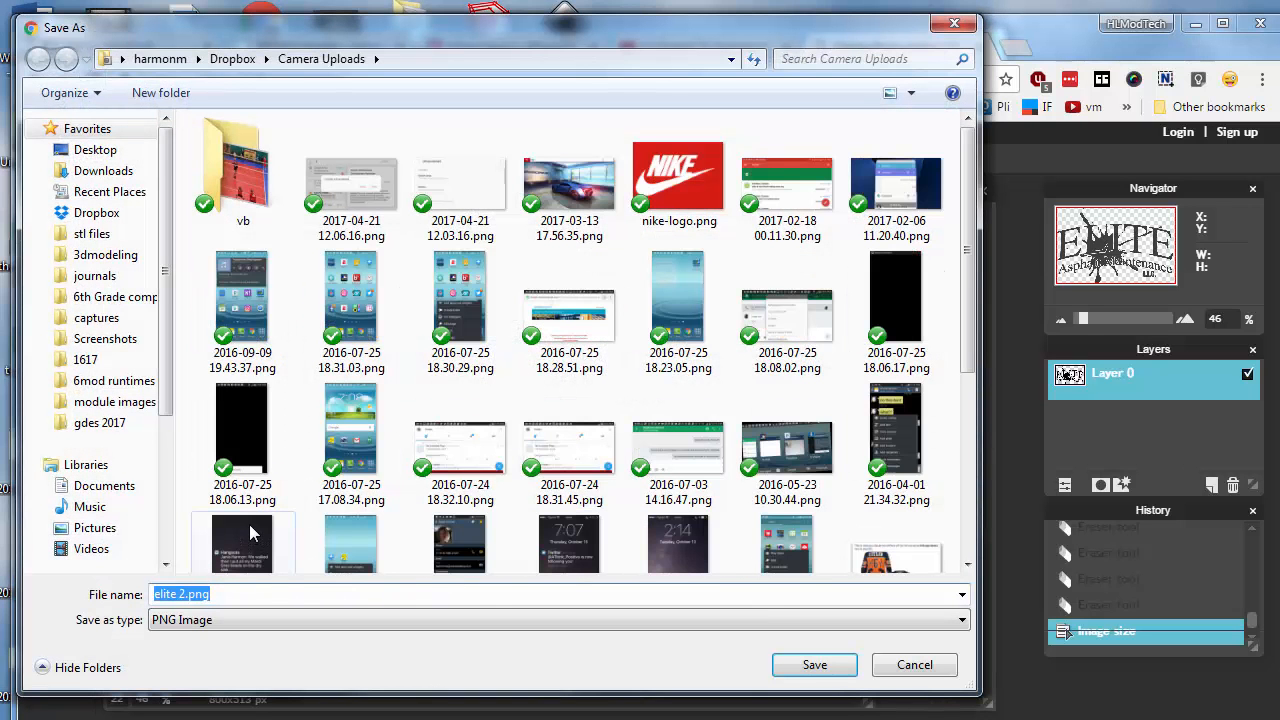
left_click(103, 170)
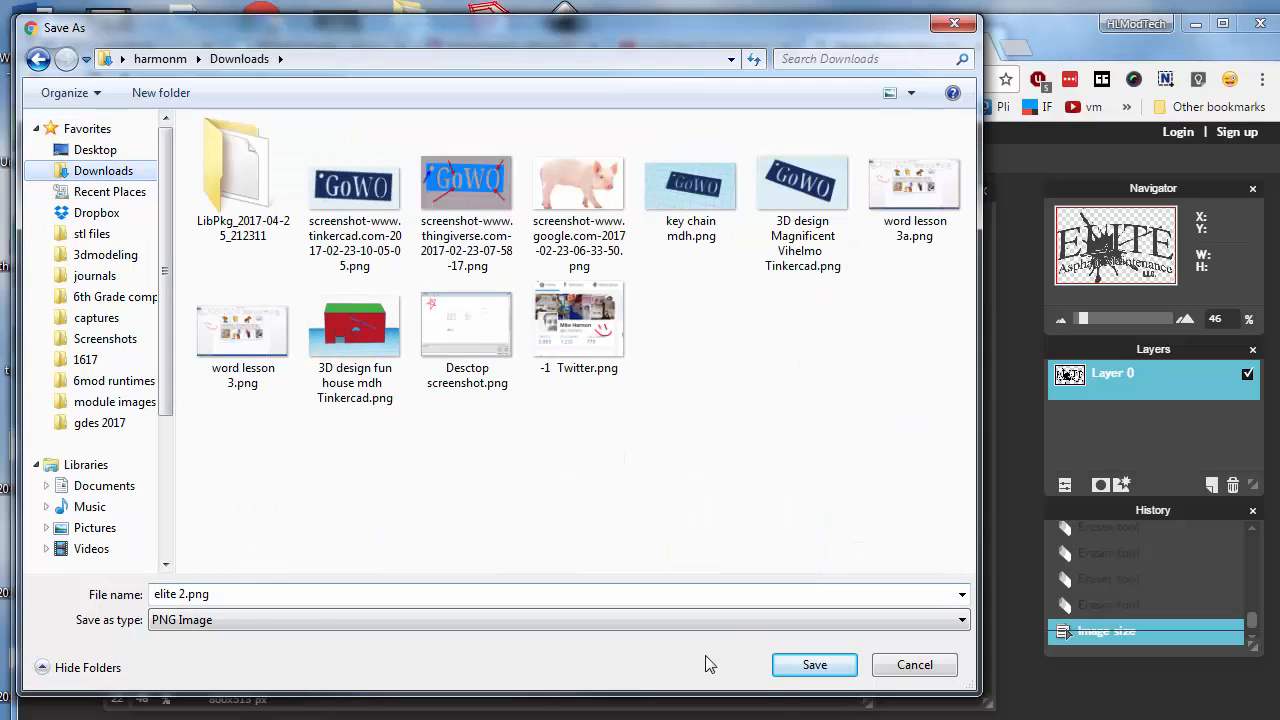
left_click(812, 665)
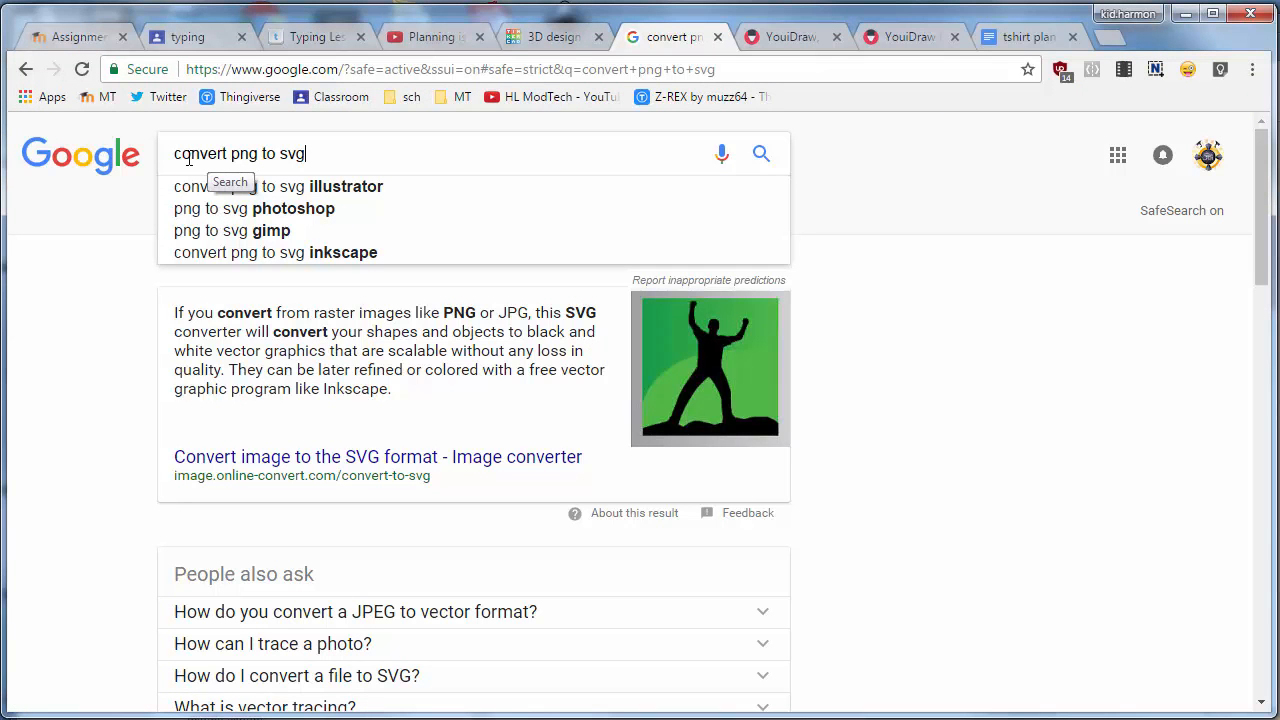
Step: Search Google for "convert png to svg" in the other browser window
key("Return")
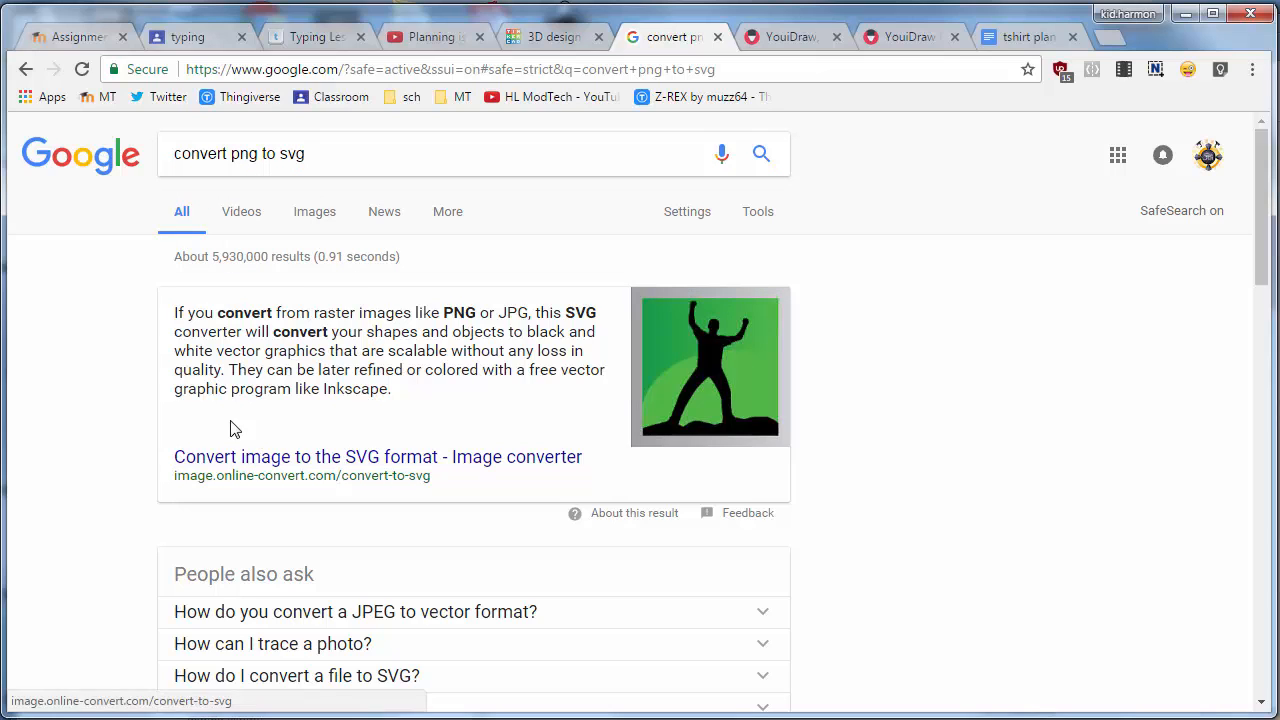
Step: Open the online-convert.com SVG converter and choose "elite 2.png" from the Downloads folder as the image to upload
left_click(275, 468)
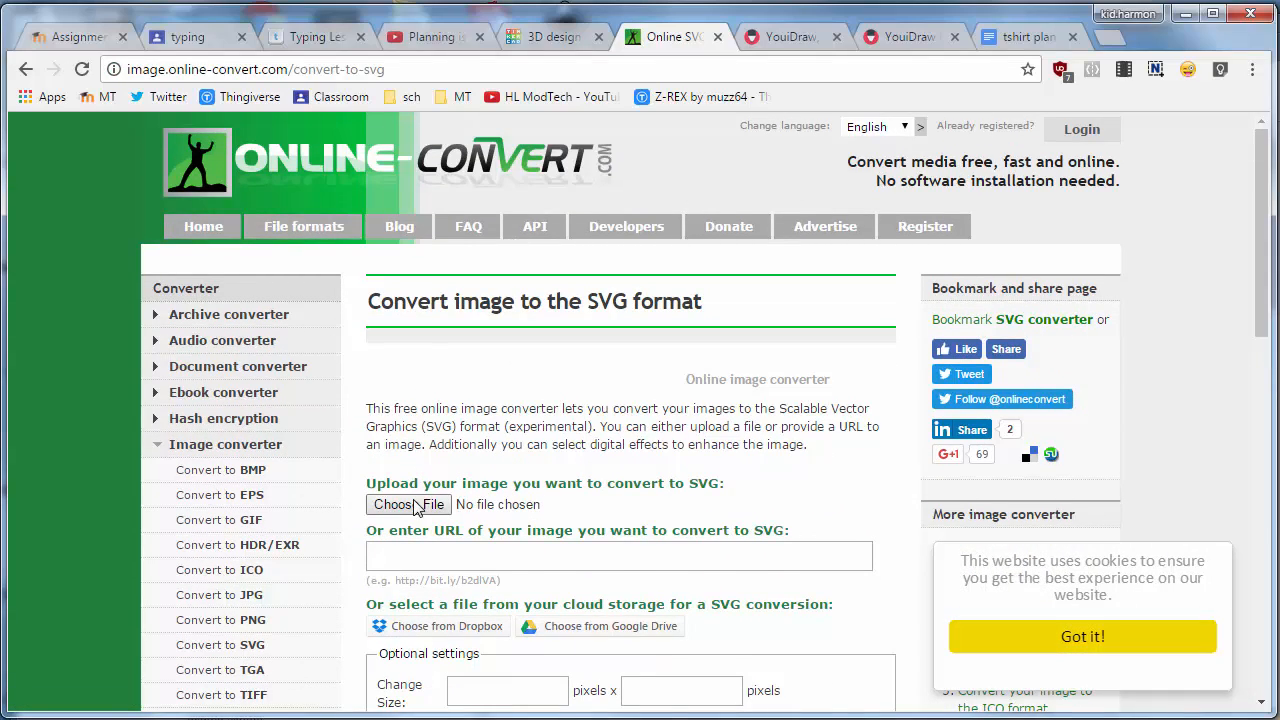
left_click(410, 505)
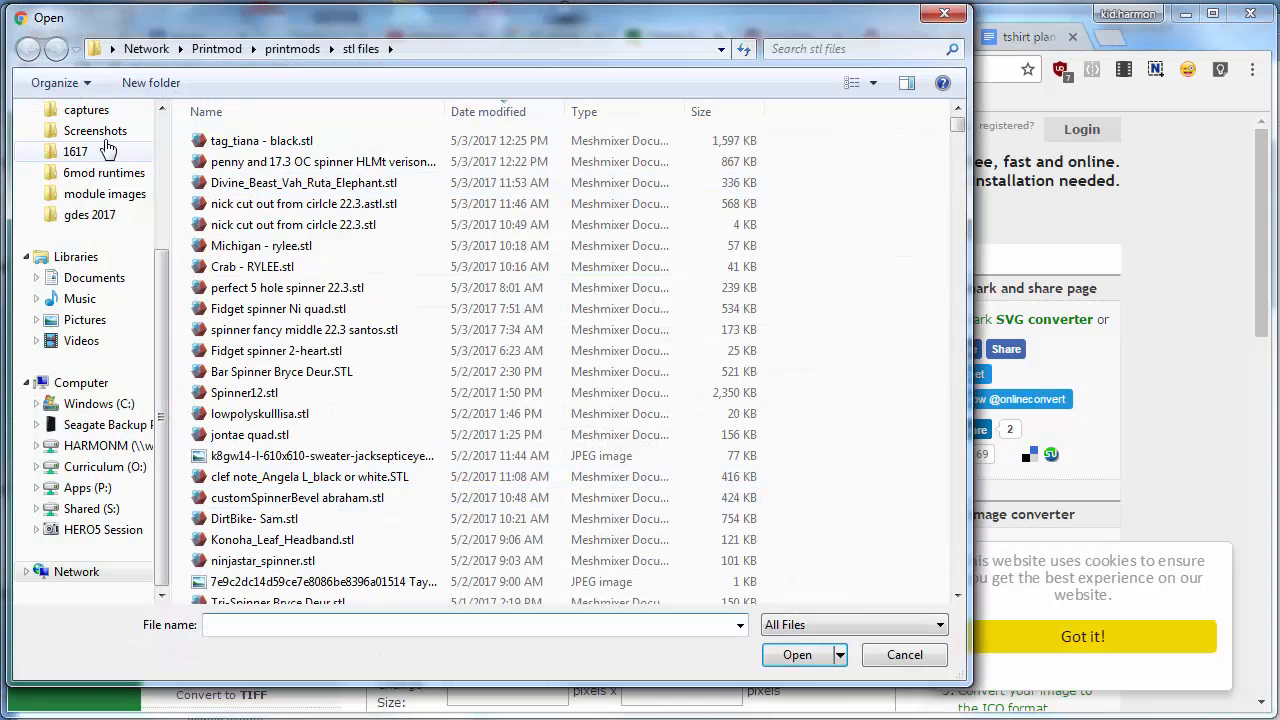
scroll(105, 160, "up", 3)
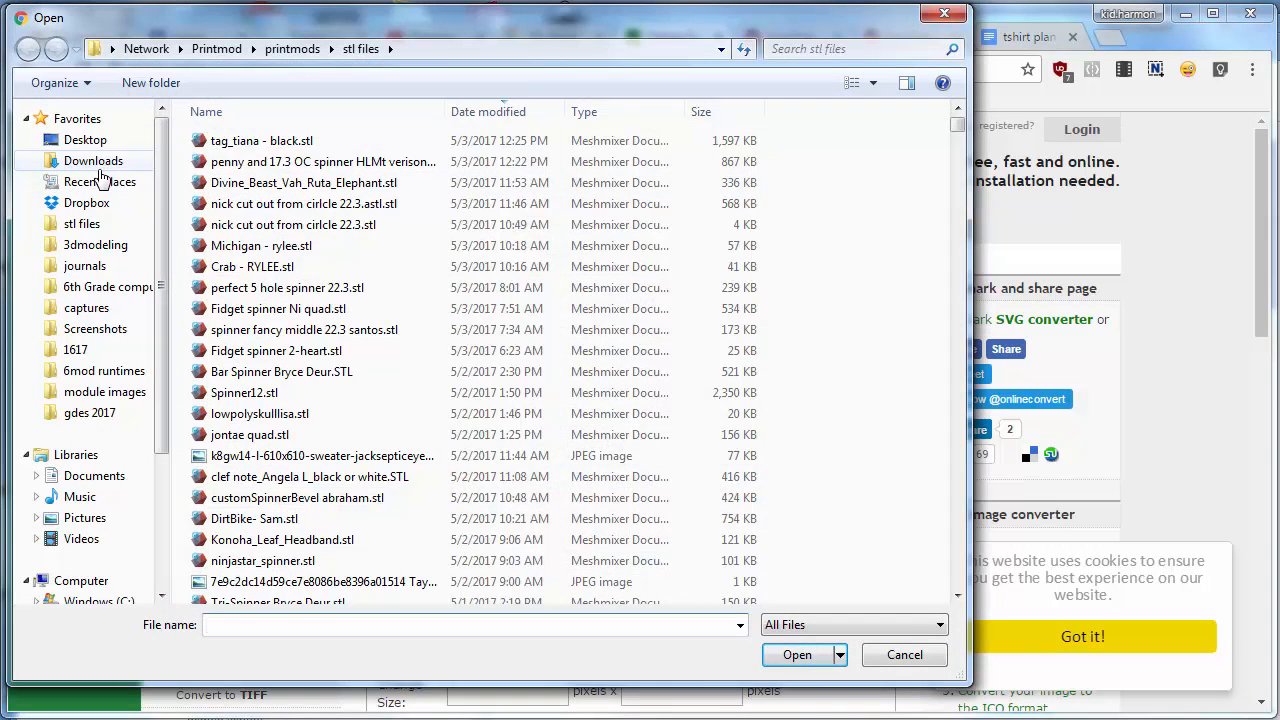
left_click(94, 161)
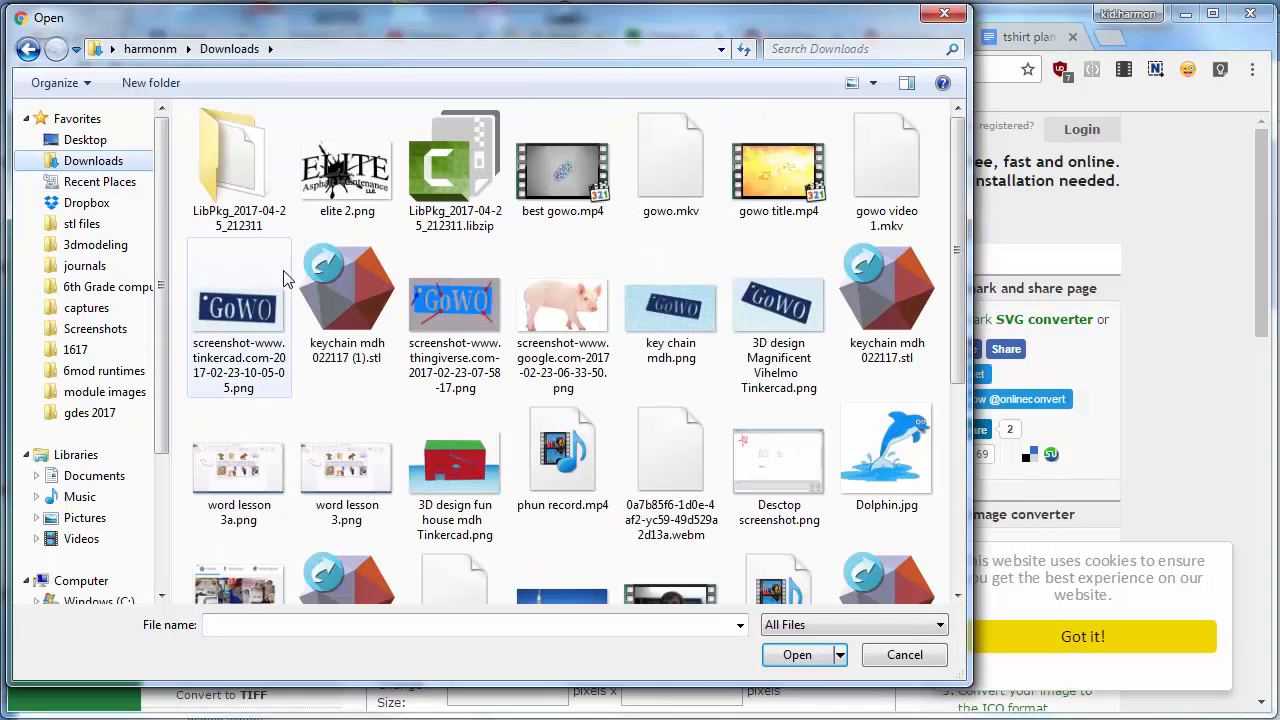
double_click(325, 193)
Step: Convert the image with the Monochrome color option and save the result as "elite_2.svg" in Downloads
scroll(470, 430, "down", 3)
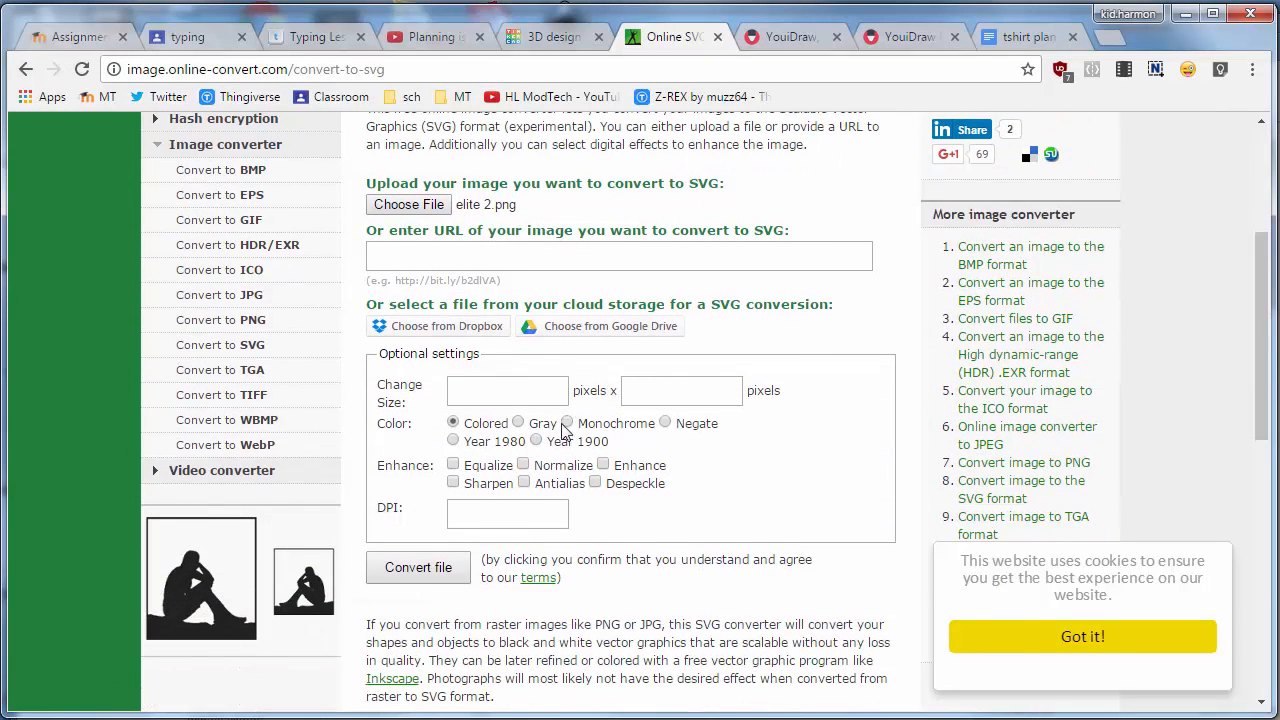
left_click(568, 424)
scroll(480, 530, "down", 1)
scroll(463, 459, "down", 2)
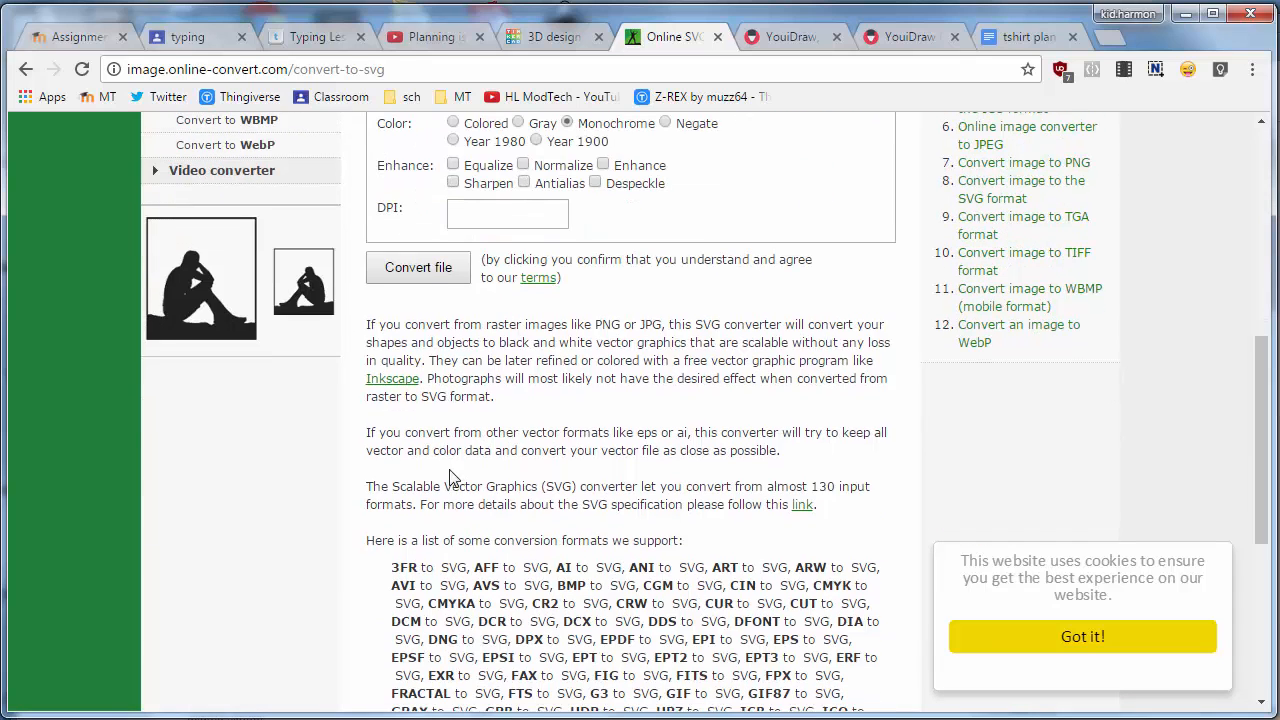
left_click(418, 270)
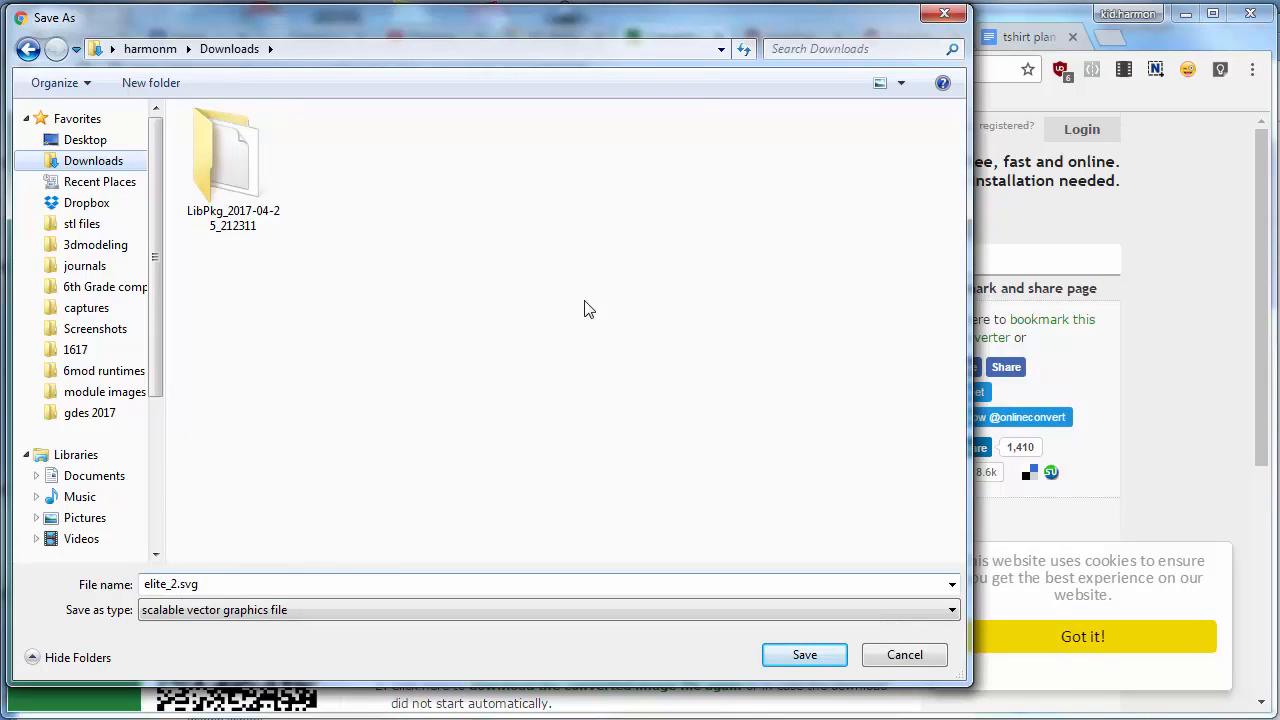
left_click_drag(582, 28, 647, 24)
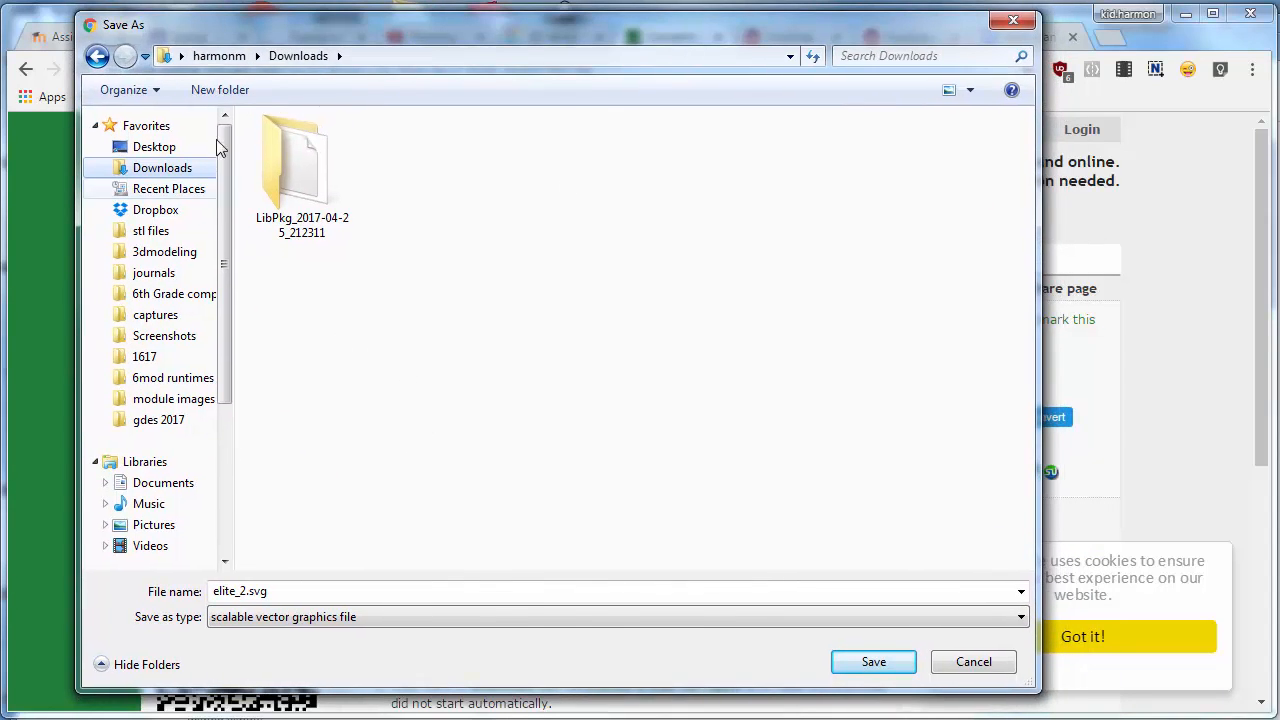
left_click(851, 660)
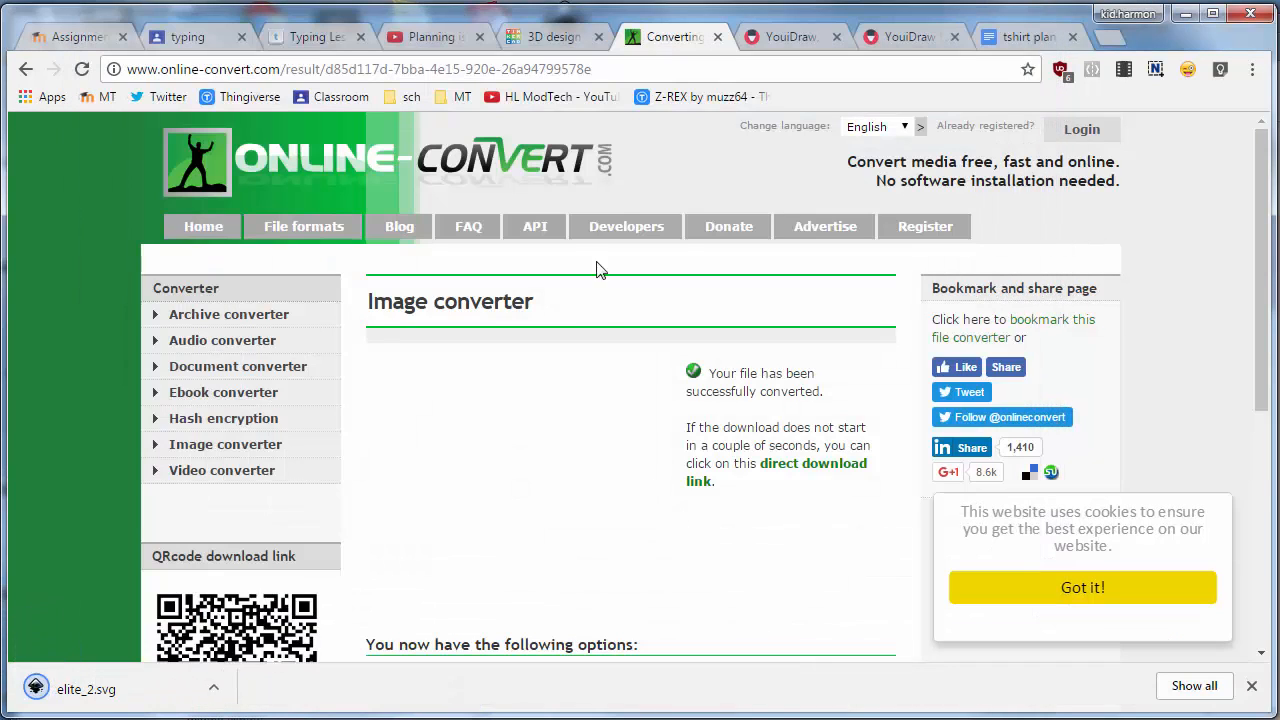
Step: Switch to the Tinkercad design and import "elite_2.svg" from Downloads with a width of 75
left_click(547, 38)
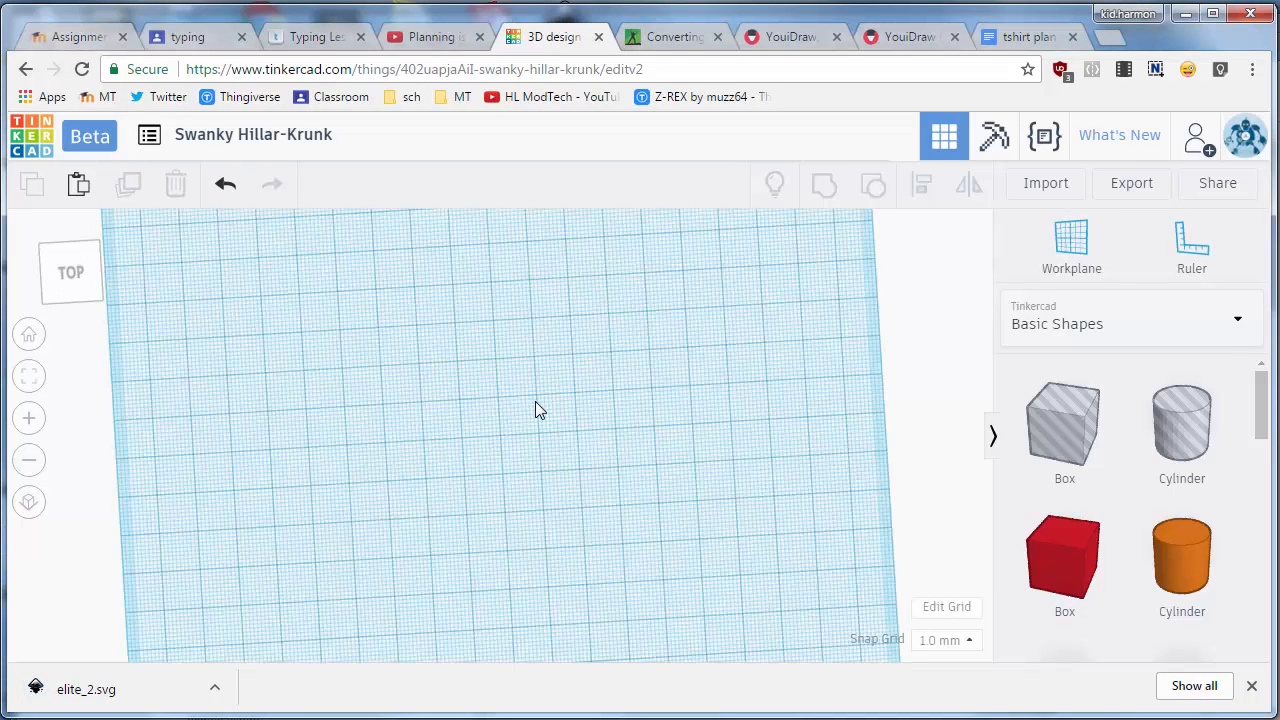
scroll(590, 397, "down", 2)
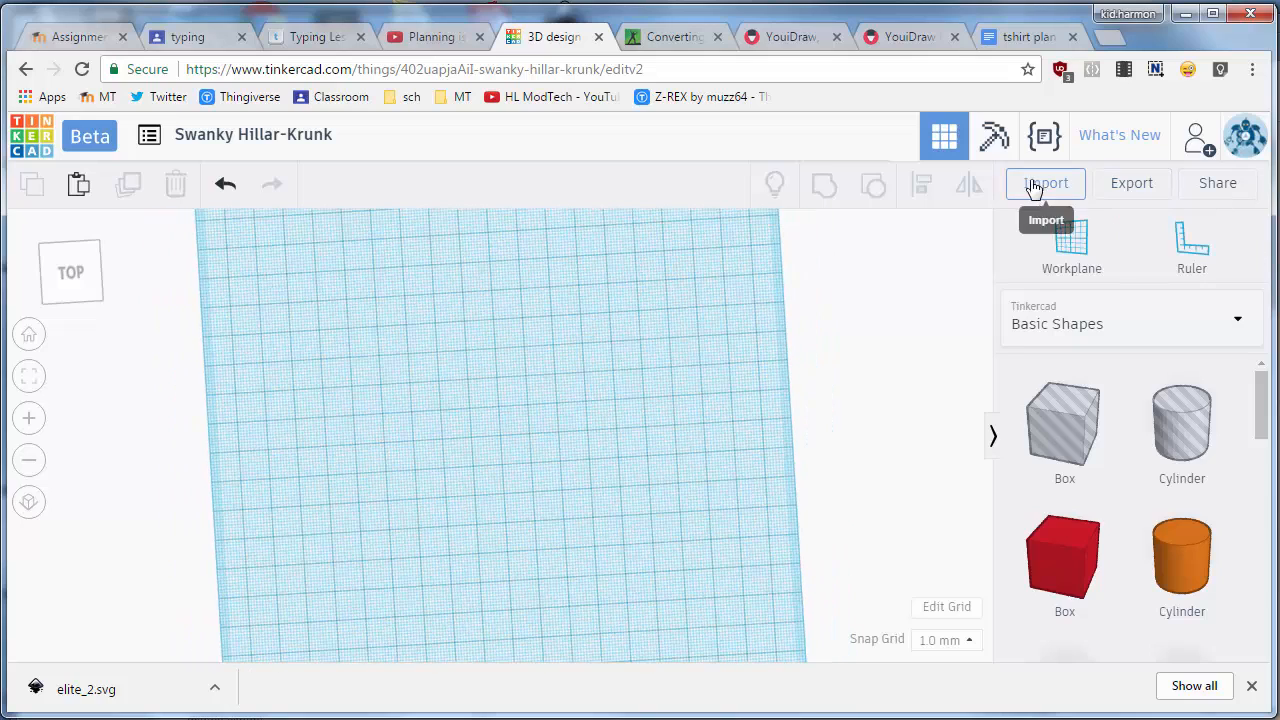
left_click(1040, 185)
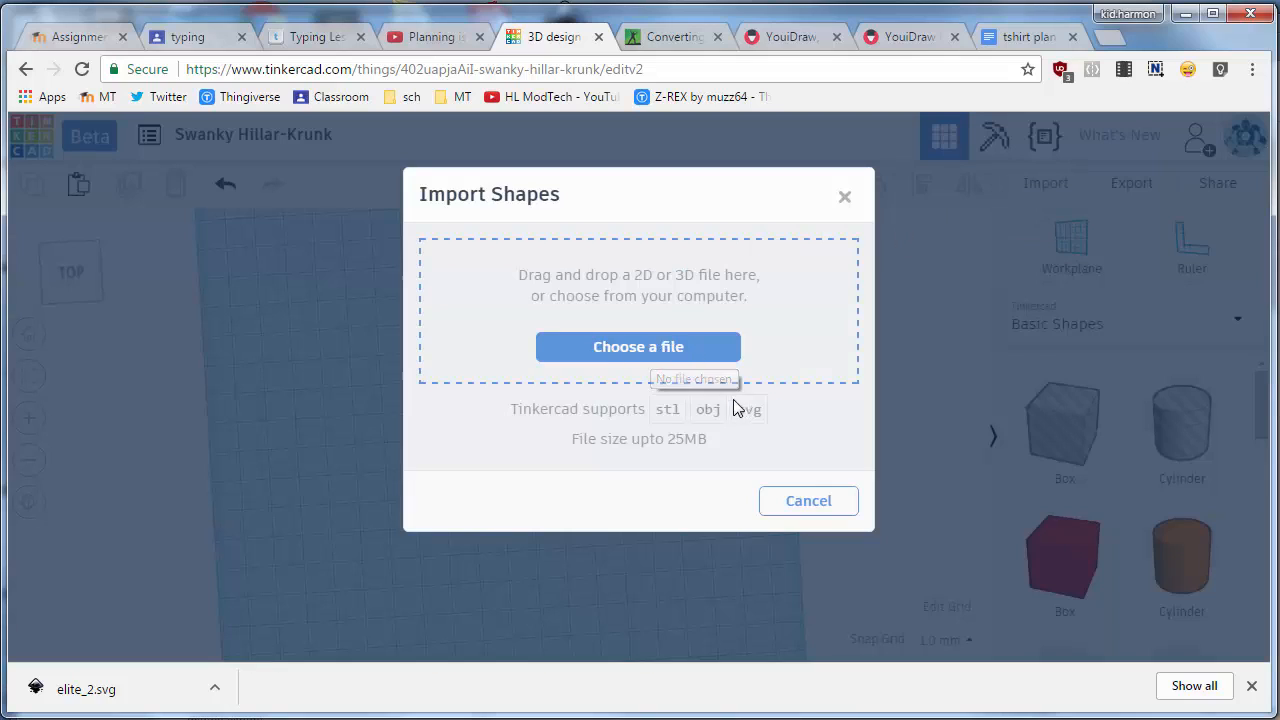
left_click(631, 350)
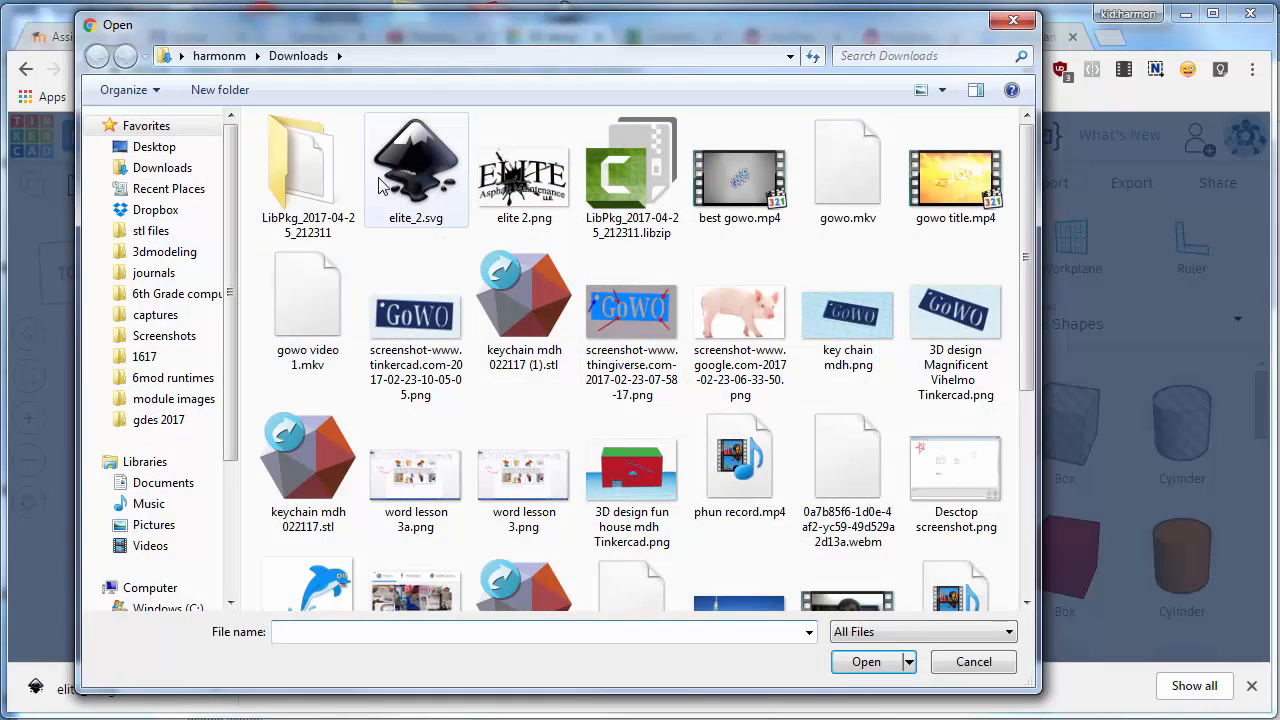
left_click(416, 172)
left_click(864, 662)
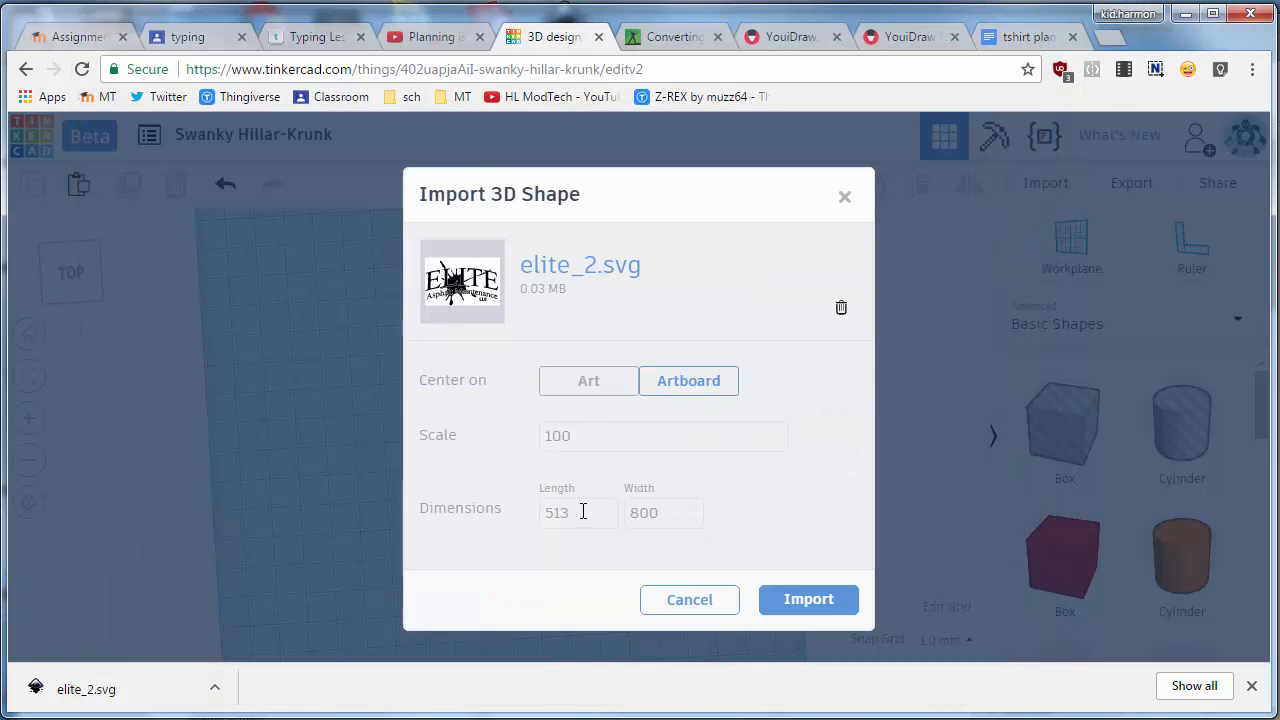
left_click(659, 514)
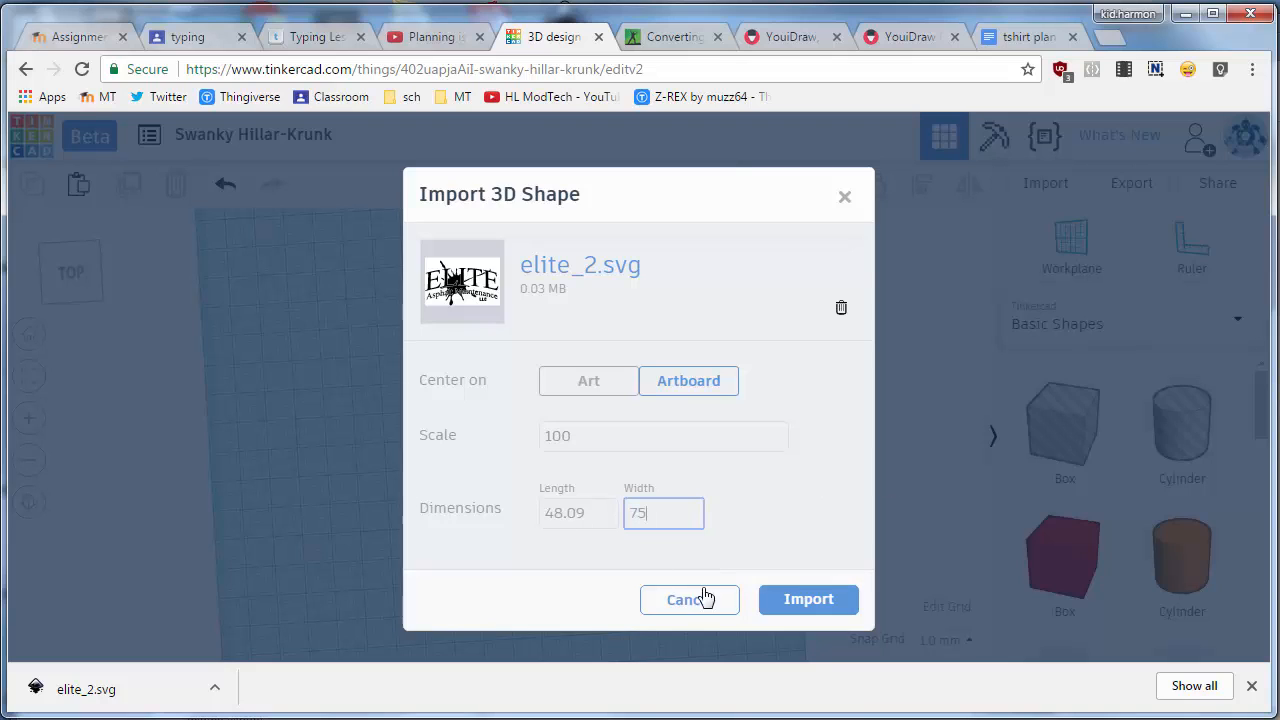
left_click(810, 600)
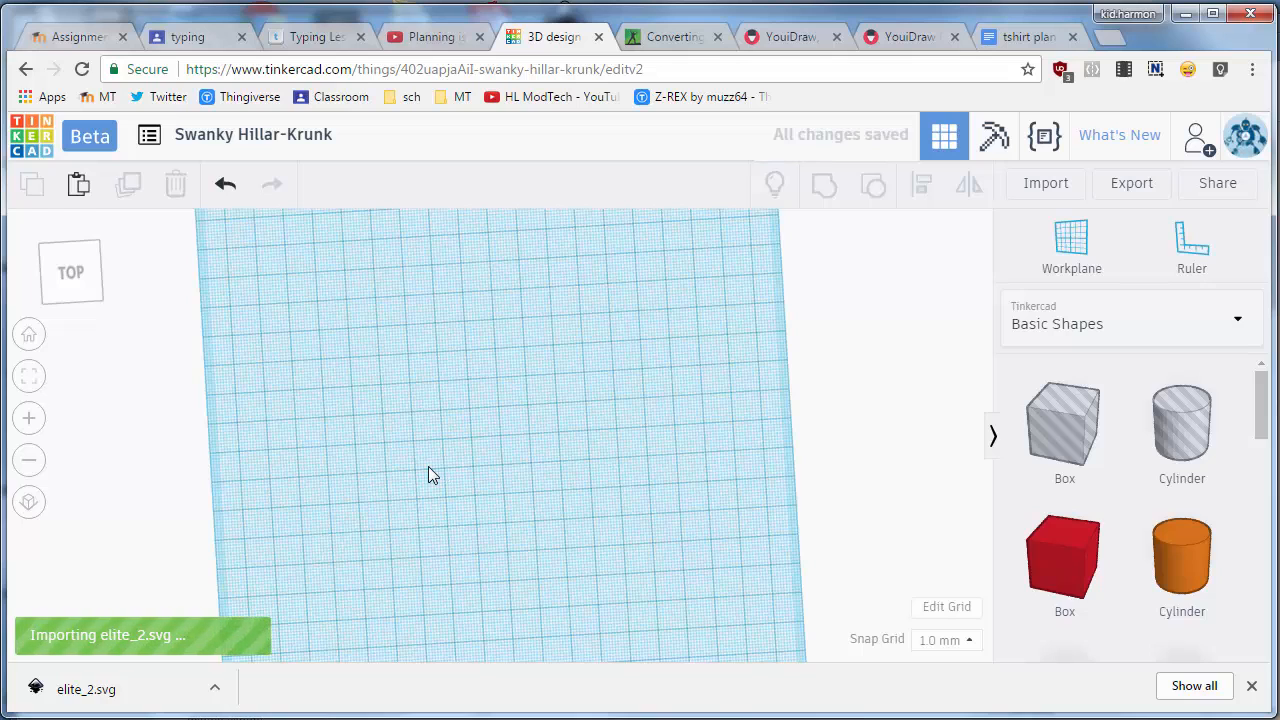
Step: Set the imported logo's height to 3 mm
right_click_drag(577, 539, 478, 422)
left_click(502, 410)
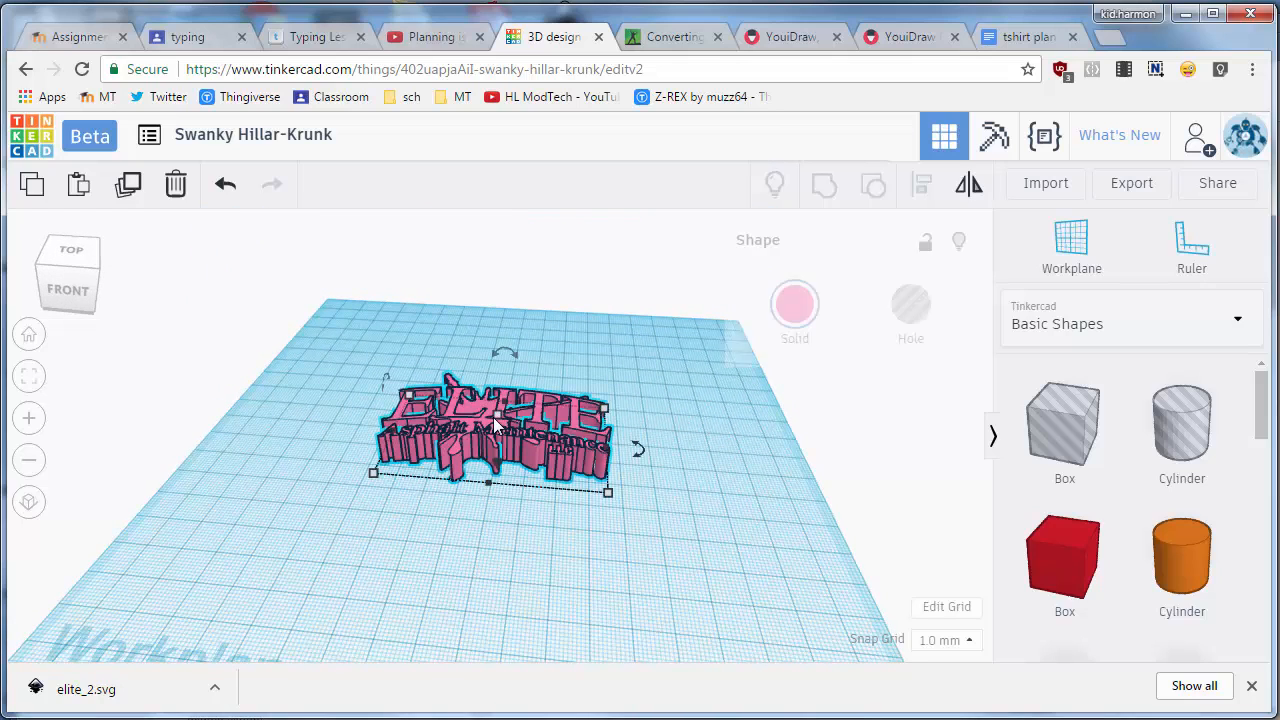
mouse_move(494, 415)
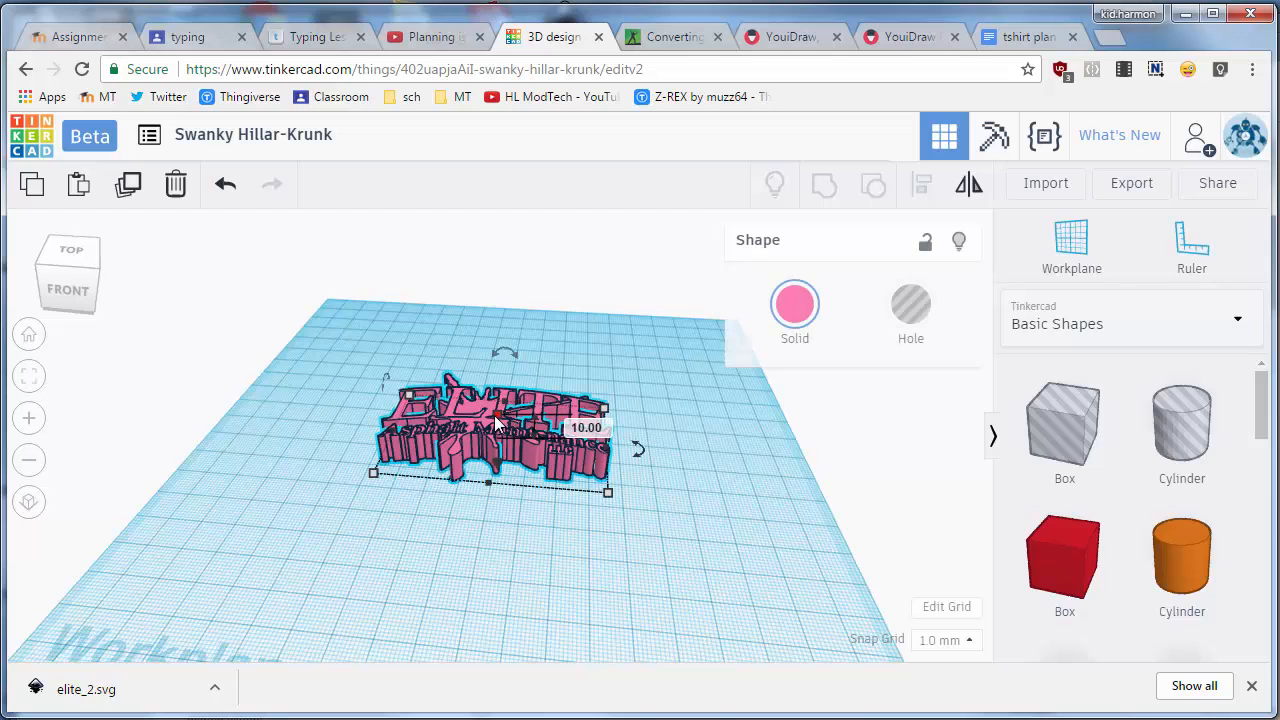
left_click(595, 425)
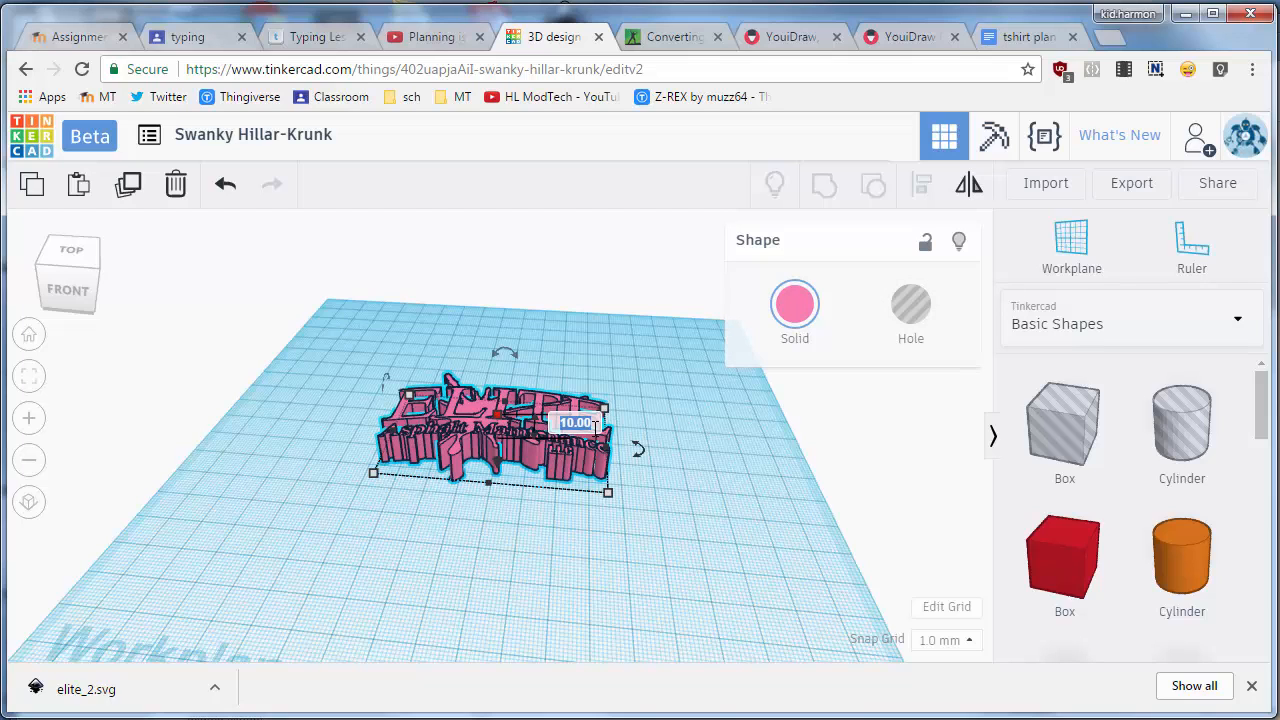
type("3")
key("Return")
scroll(503, 453, "up", 5)
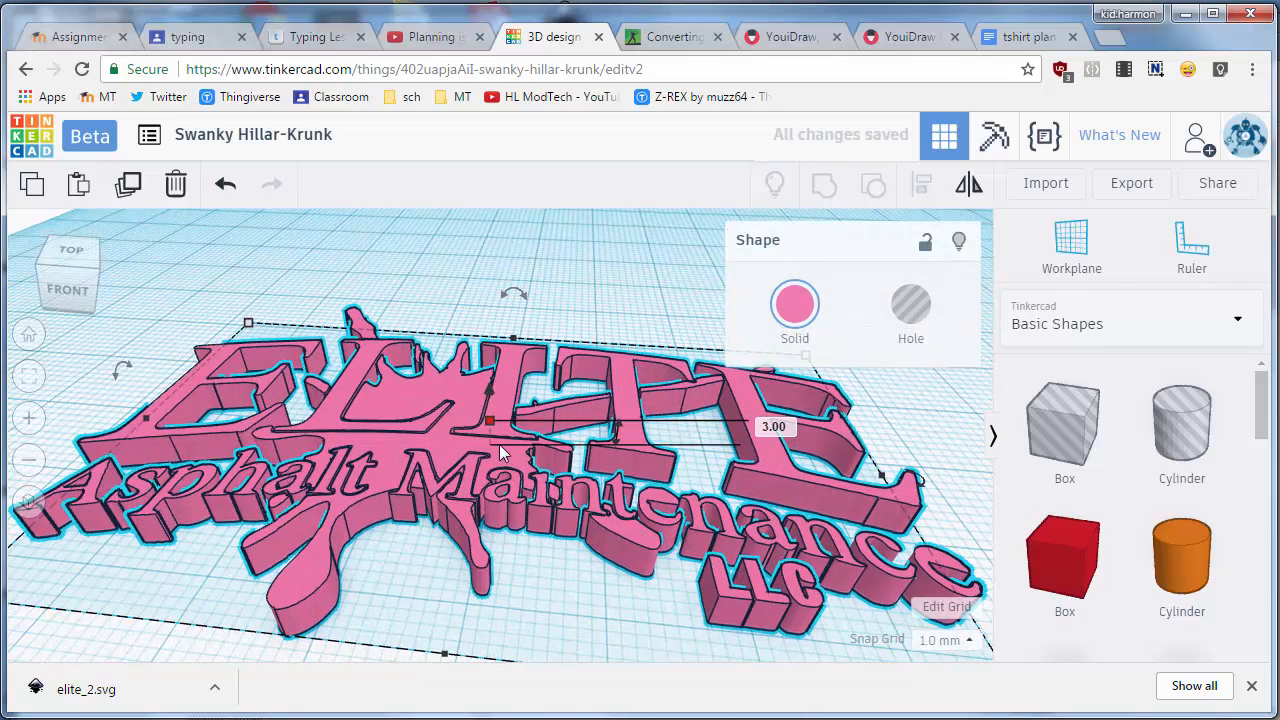
Step: Shorten the logo's depth from its front edge to about 28.76 mm
scroll(499, 444, "down", 5)
right_click_drag(499, 444, 506, 539)
left_click_drag(490, 597, 491, 488)
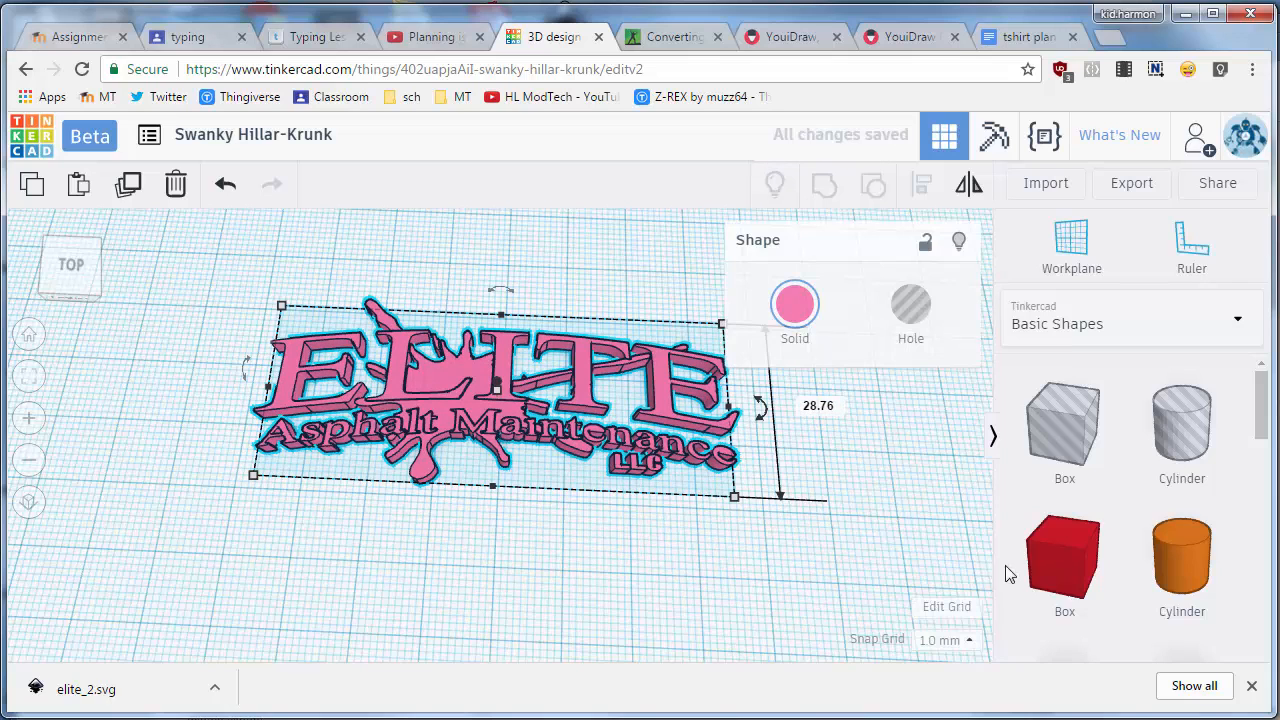
Step: Place a solid red box over the logo, stretch it as a base plate, and set its height to 1.5 mm
left_click_drag(1062, 556, 656, 383)
right_click_drag(441, 546, 455, 305)
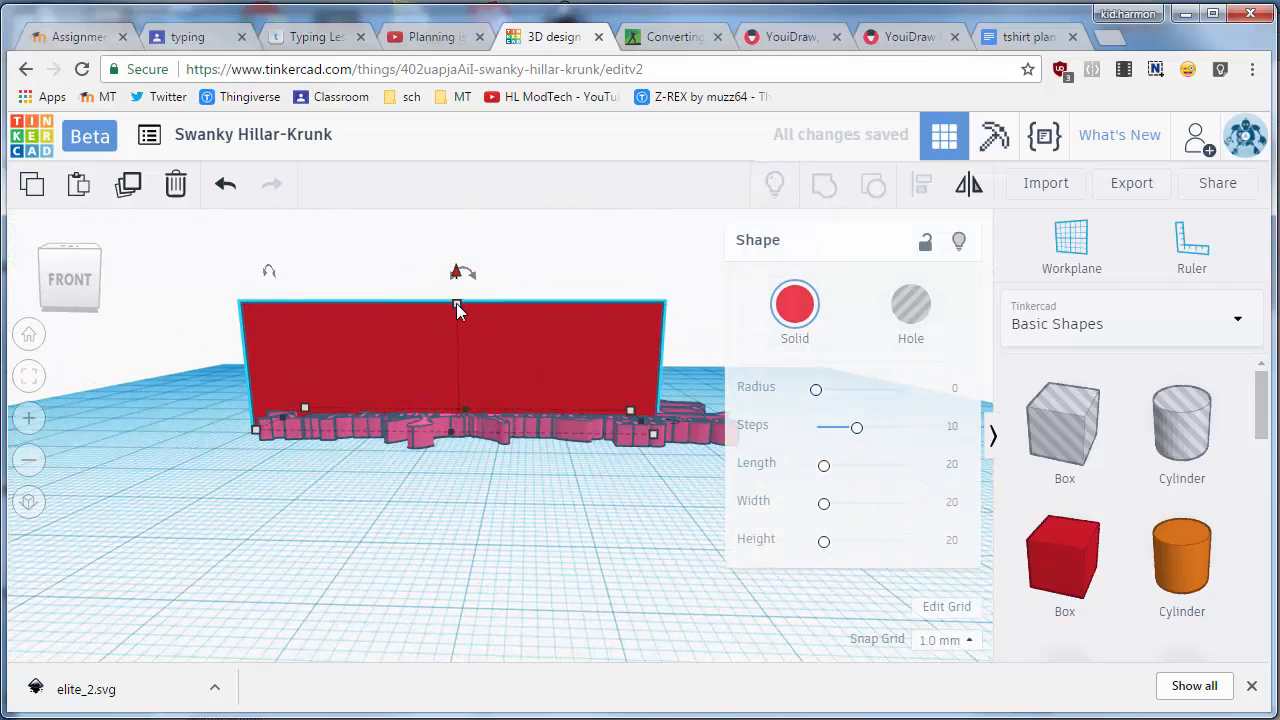
mouse_move(456, 306)
left_click(551, 367)
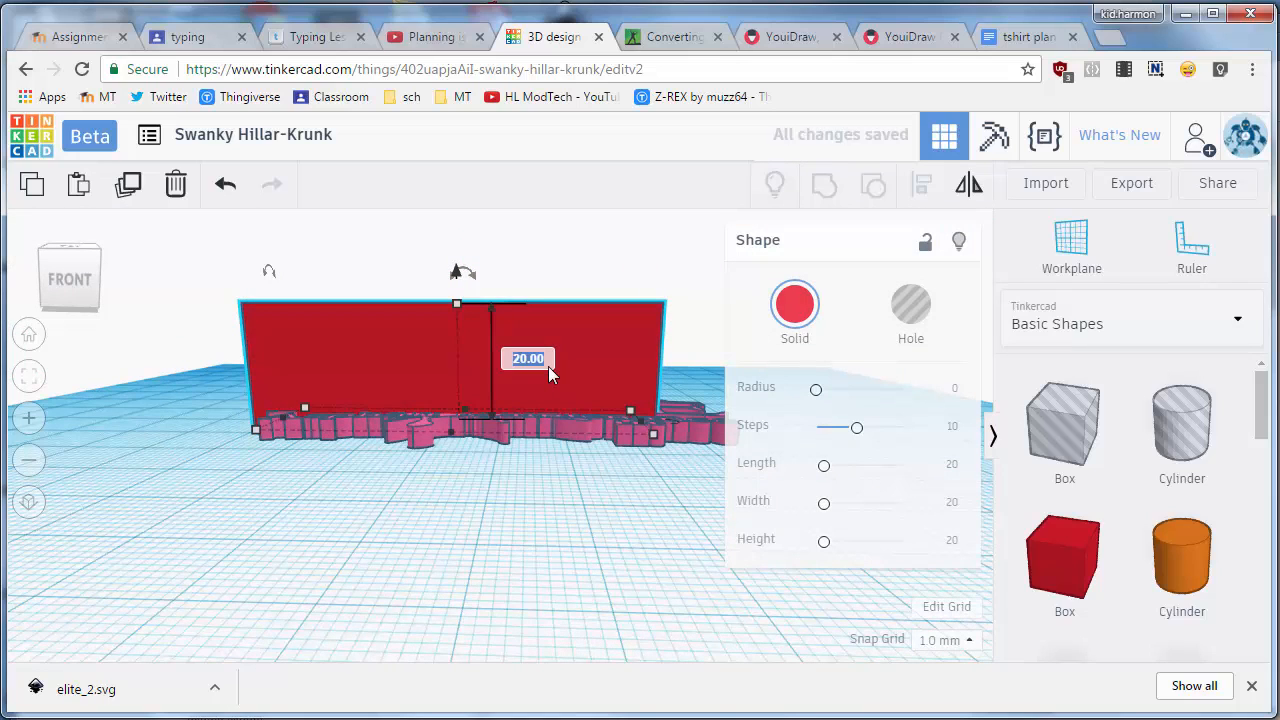
key("Return")
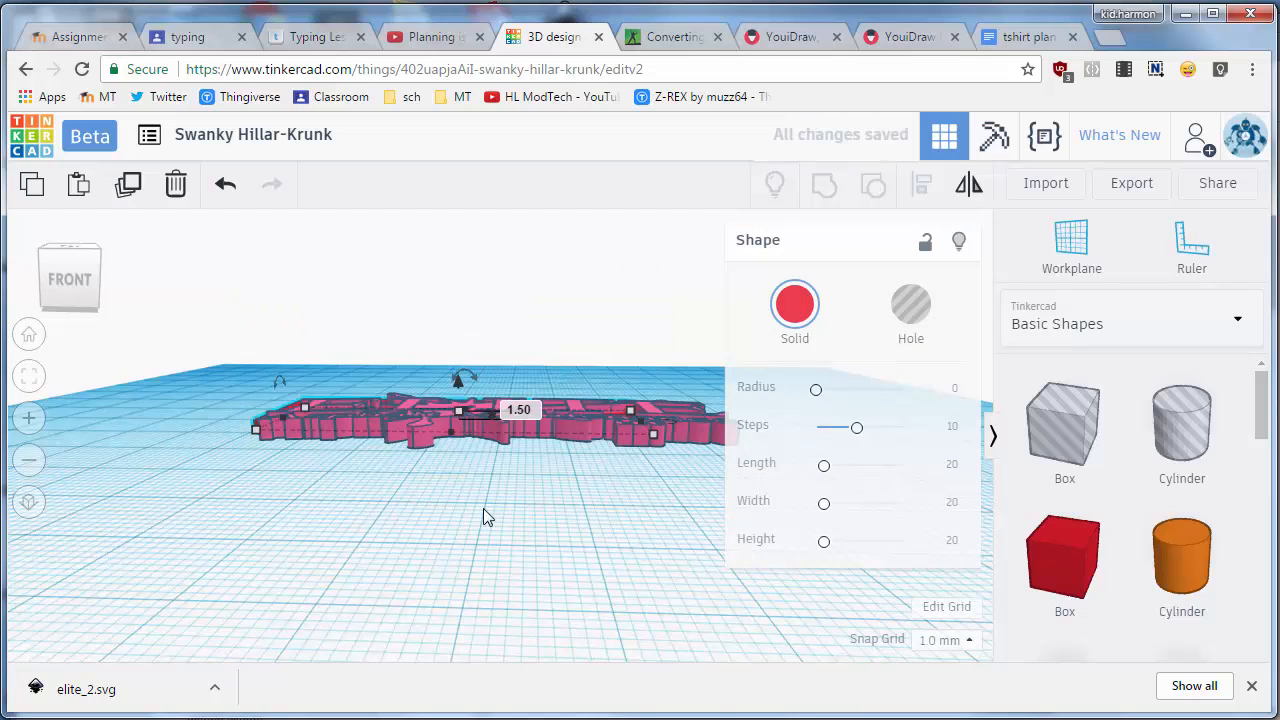
Step: Extend the red base plate to 31 mm deep and 77 mm wide so it covers the whole logo
right_click_drag(483, 508, 490, 580)
left_click_drag(447, 426, 443, 494)
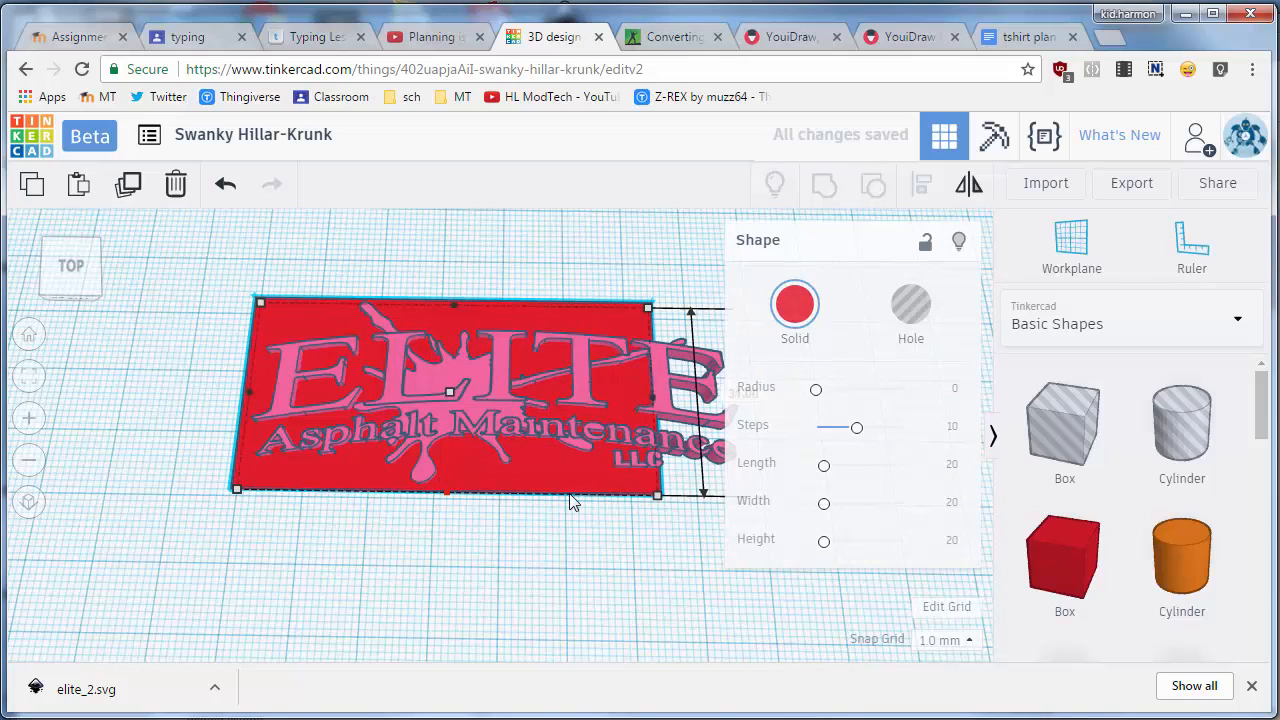
scroll(565, 442, "down", 3)
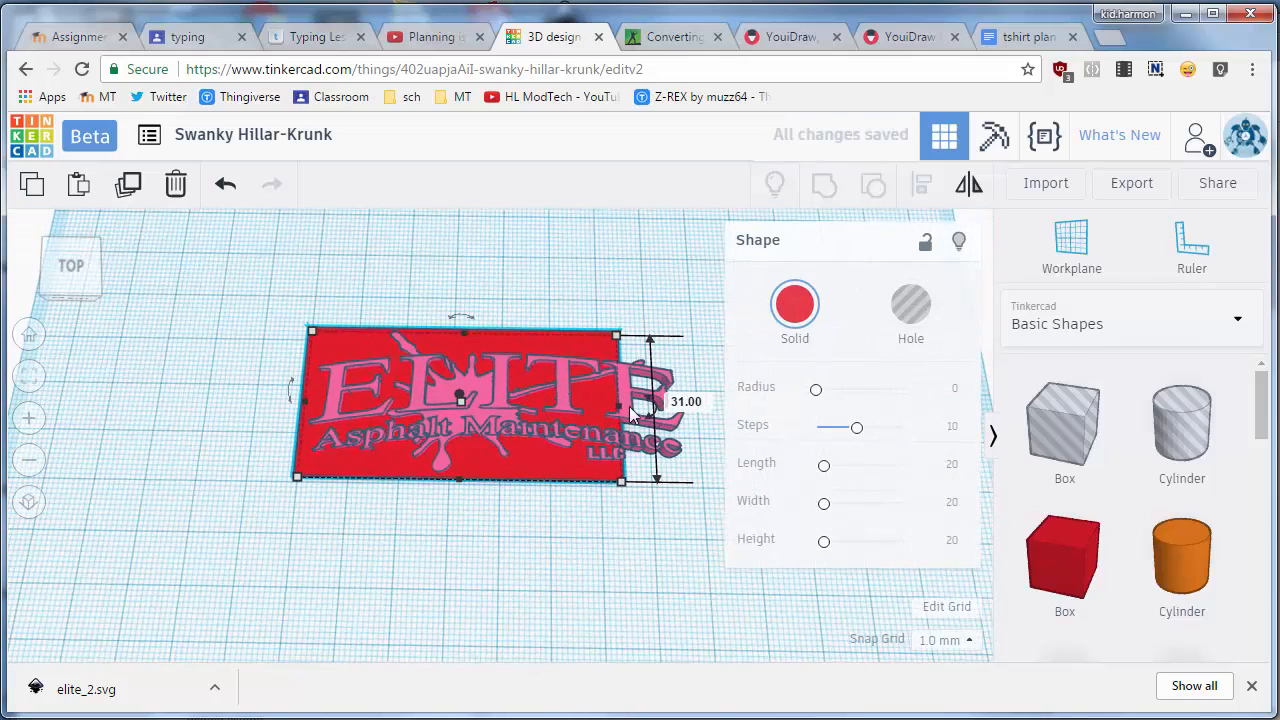
left_click_drag(619, 405, 690, 417)
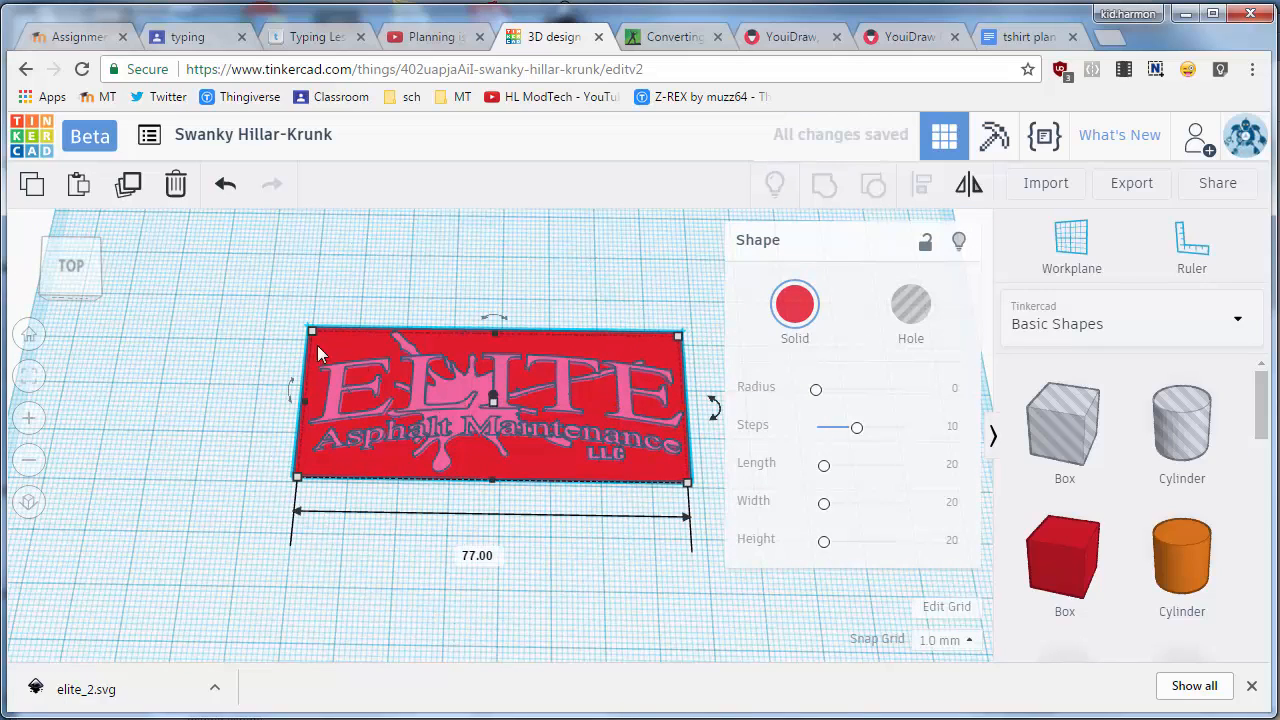
Step: Add a cylinder hole beside the base plate and set its length and width to 5 mm each
left_click_drag(1150, 440, 262, 553)
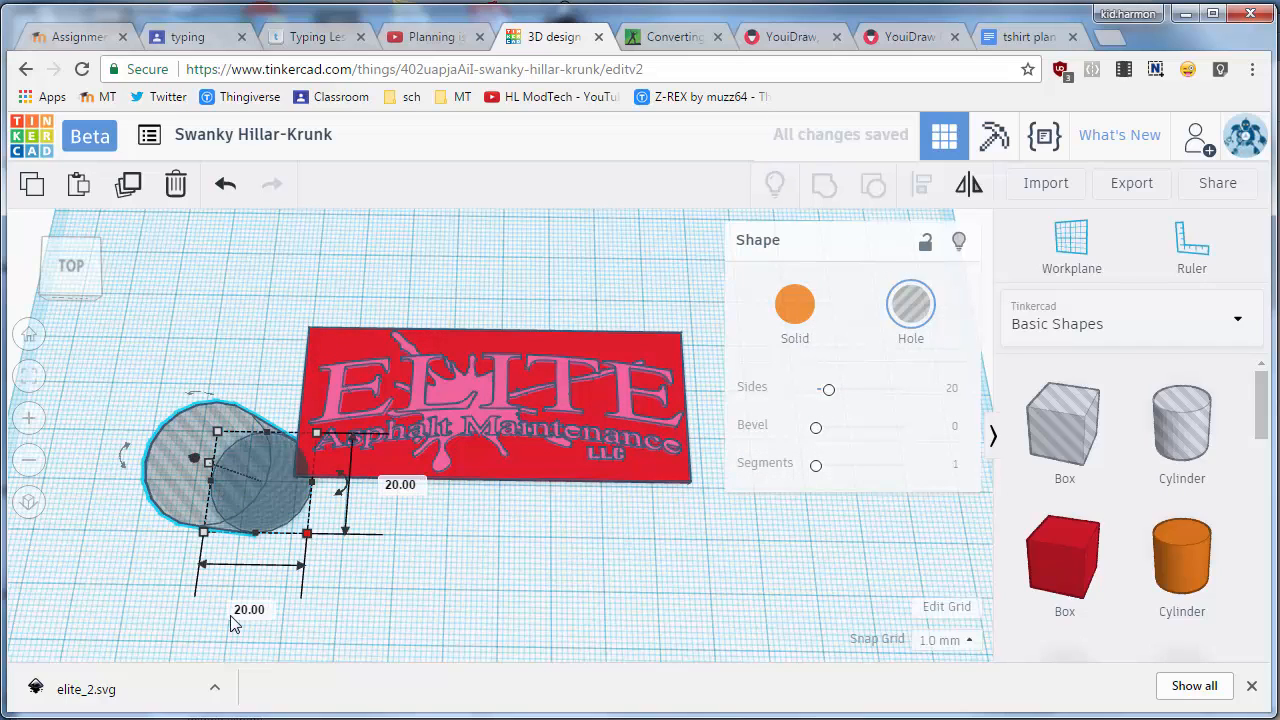
left_click(244, 618)
type("5")
key("Return")
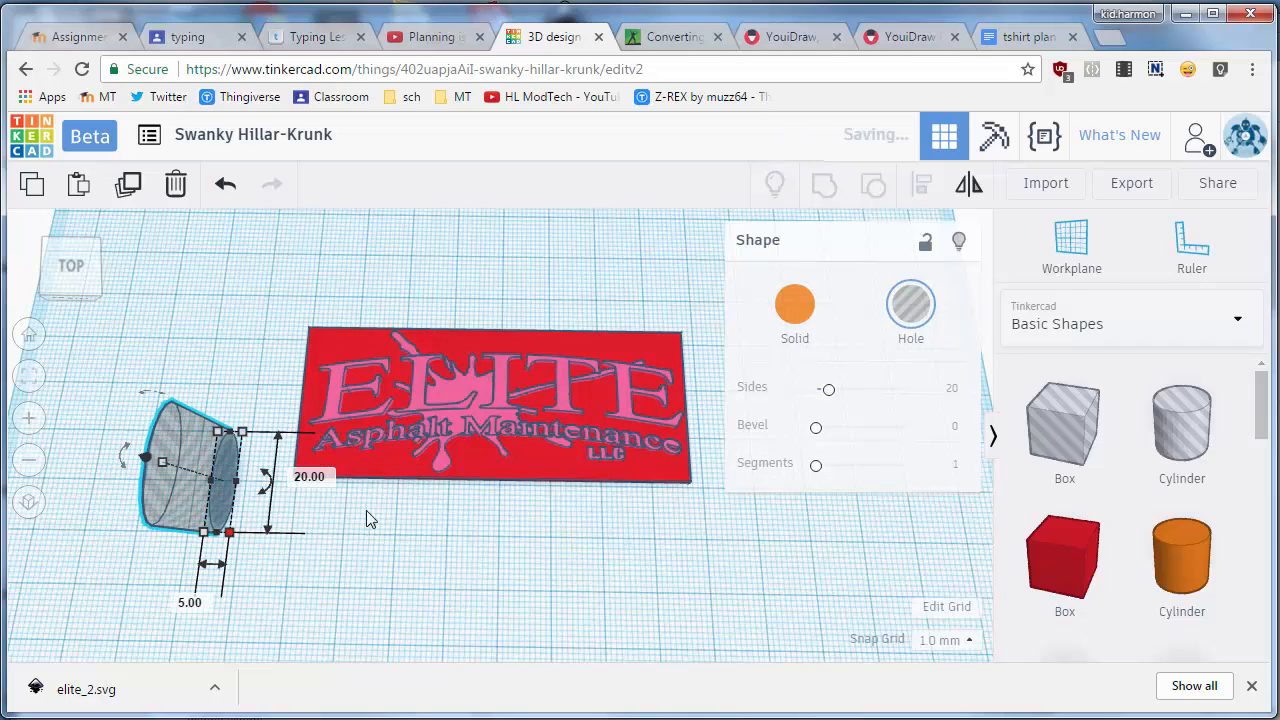
left_click(318, 477)
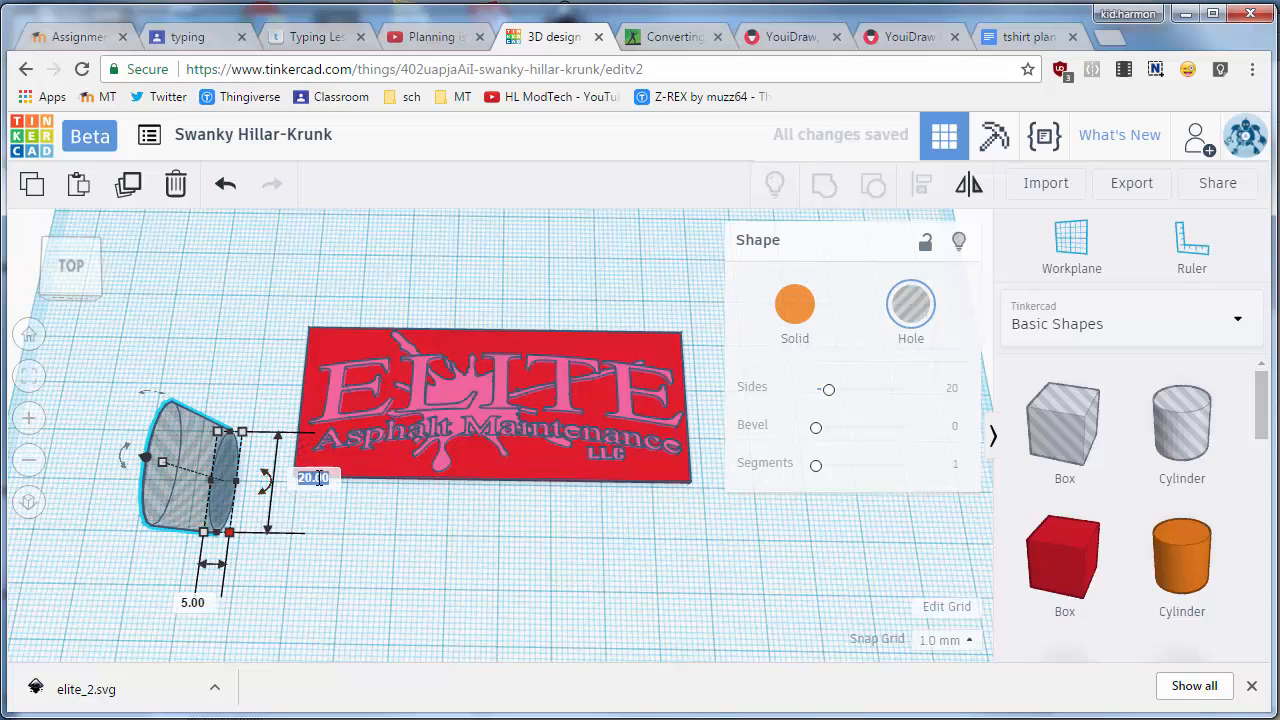
type("5")
key("Return")
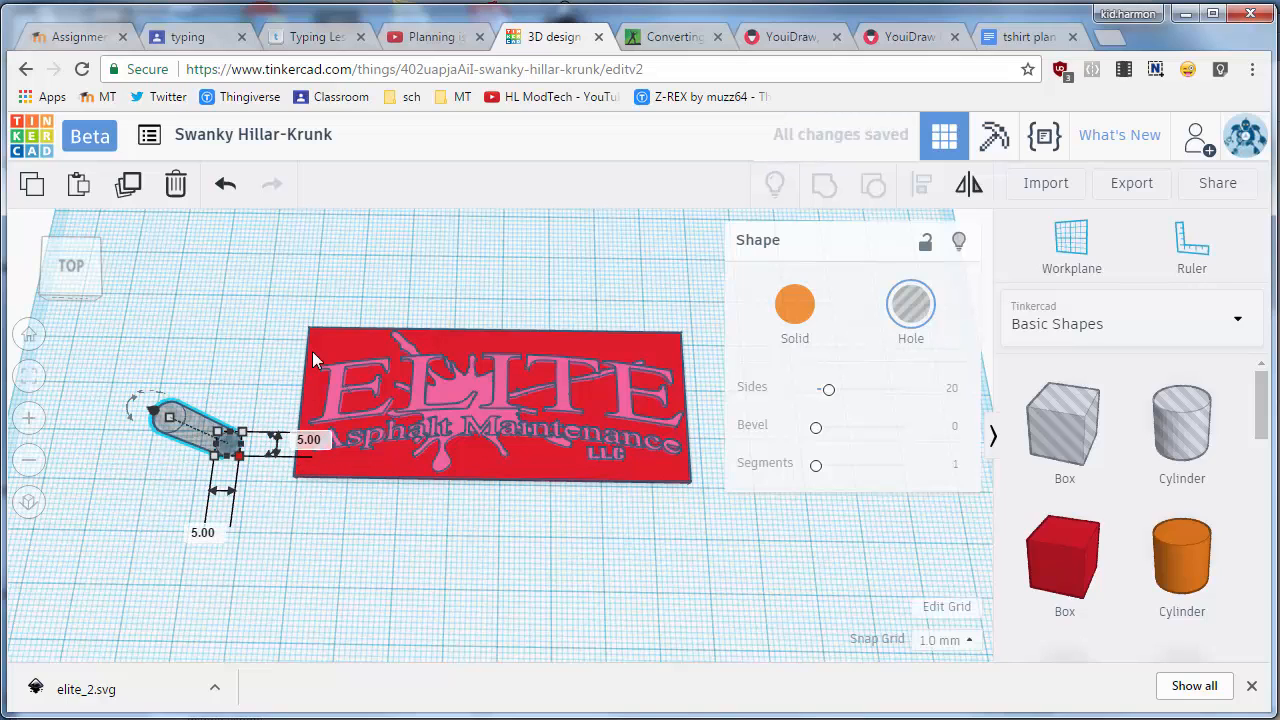
Step: Move the cylinder hole to the plate's upper-left corner and group it with the plate and logo
left_click_drag(211, 434, 320, 327)
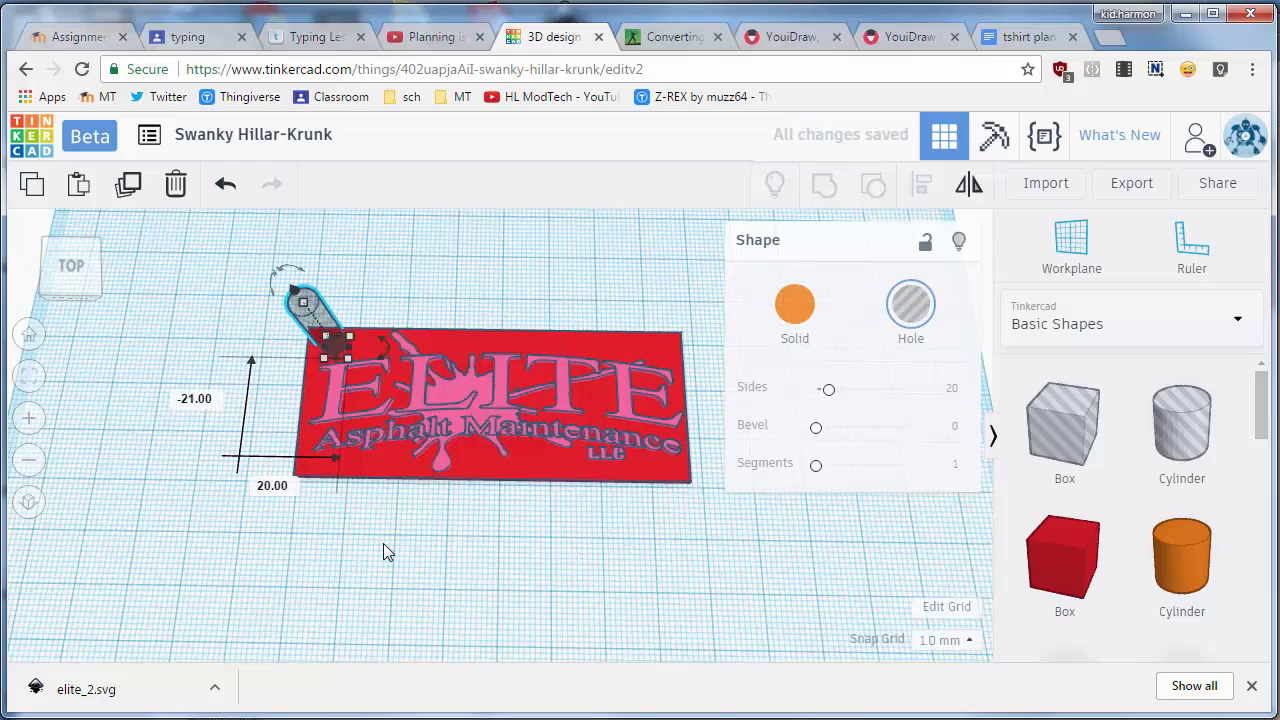
mouse_move(383, 543)
right_mouse_down()
mouse_move(288, 350)
mouse_move(408, 414)
mouse_move(380, 556)
right_mouse_up()
left_click_drag(472, 530, 705, 500)
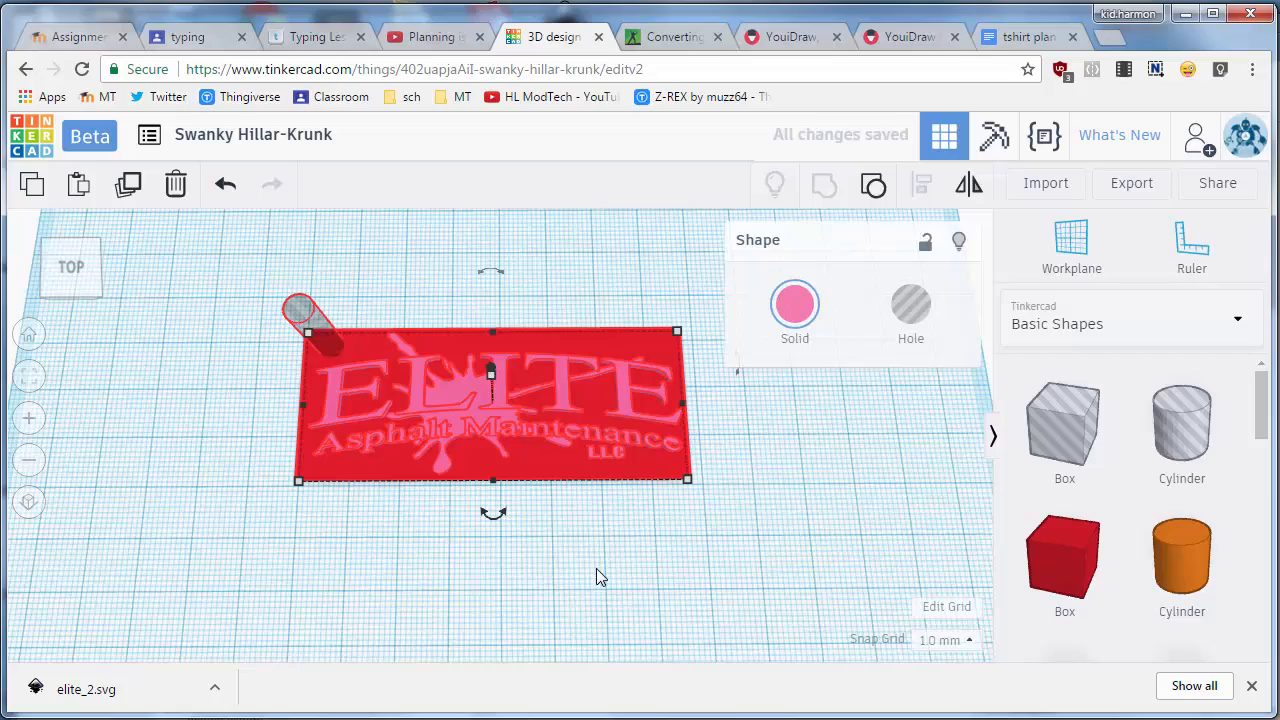
right_click_drag(660, 571, 526, 502)
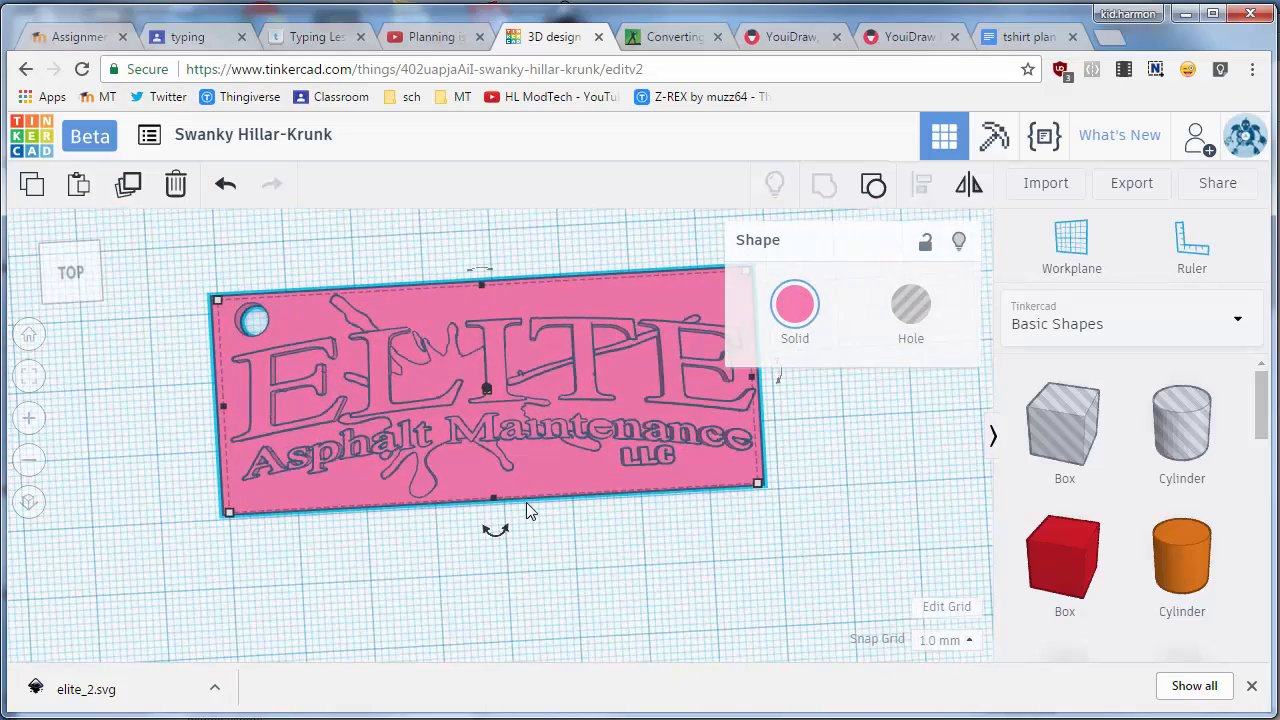